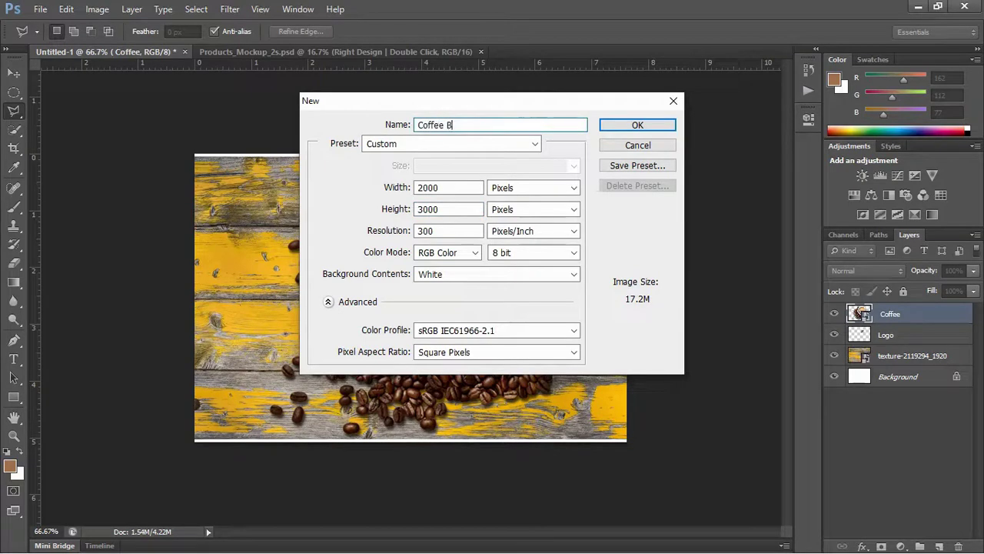
- Create the 2000 × 3000 px, 300 ppi document Coffee Bag Design and draw a wide brown rectangle across its upper part
left_click(637, 125)
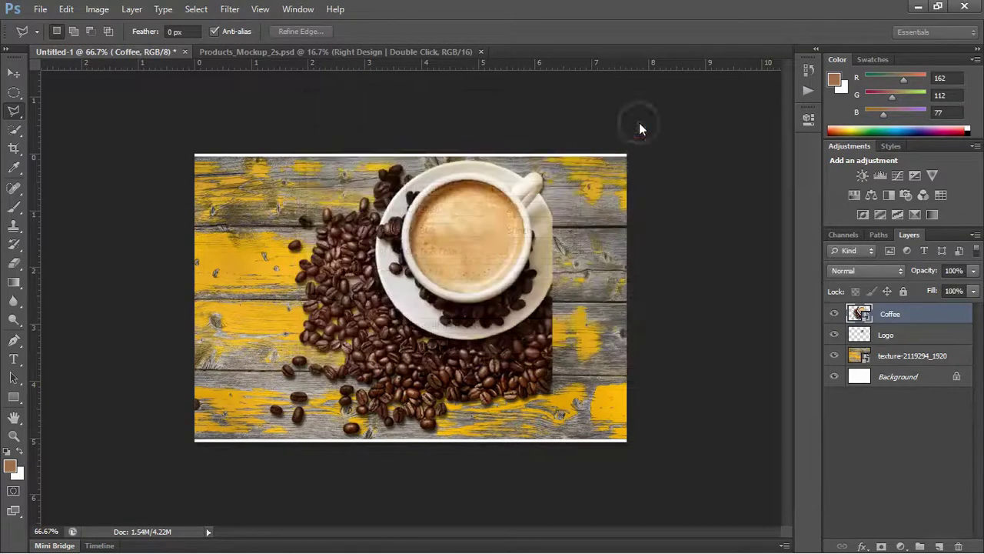
left_click(13, 397)
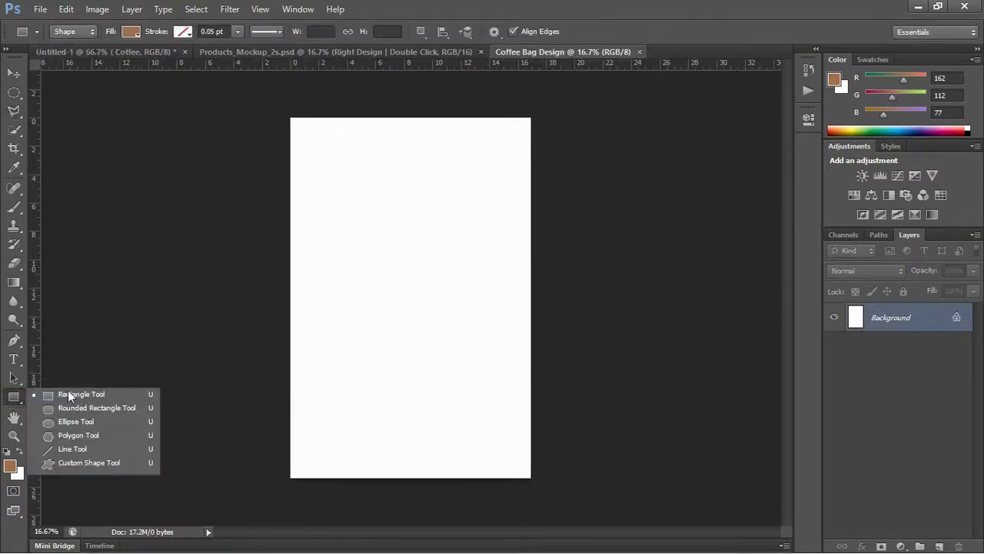
left_click(67, 397)
left_click_drag(277, 111, 562, 258)
key("v")
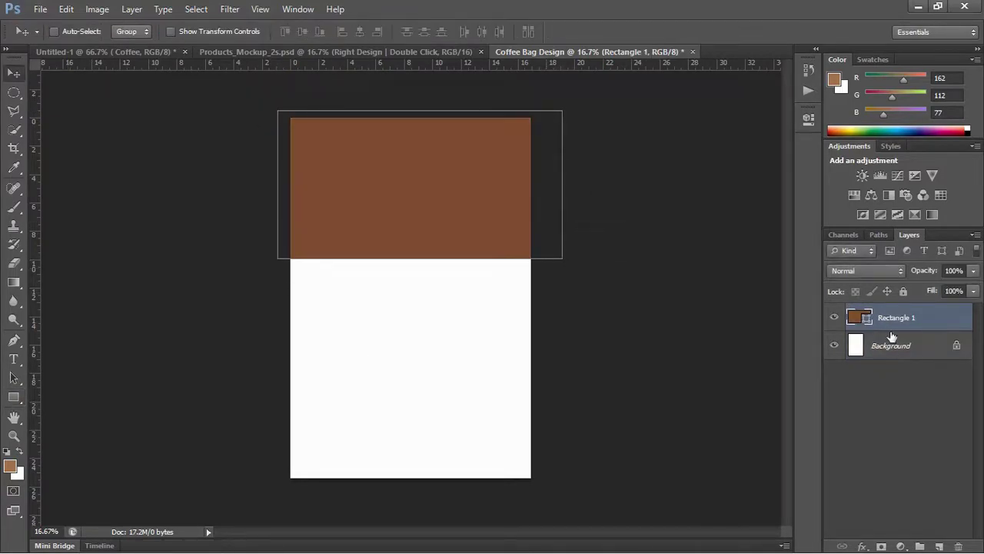
- Warp the brown rectangle's lower edge into a gentle wave that rises toward the right
key("ctrl+t")
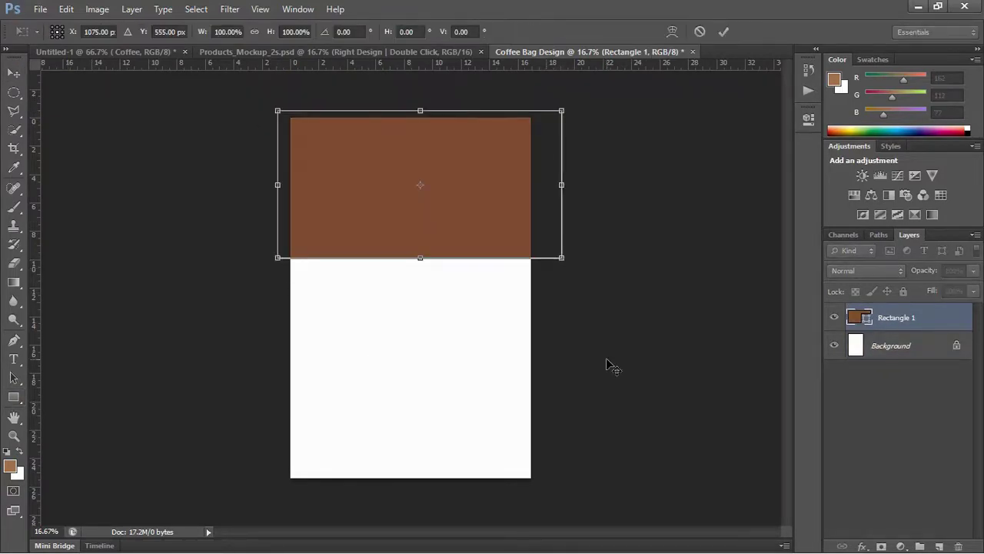
right_click(431, 176)
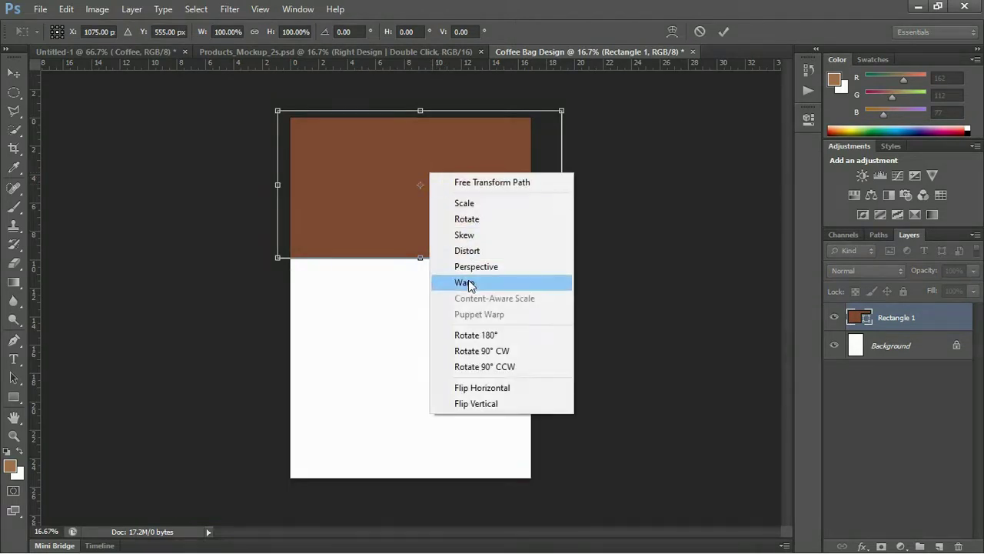
left_click(468, 281)
left_click_drag(467, 260, 466, 209)
left_click_drag(373, 259, 372, 267)
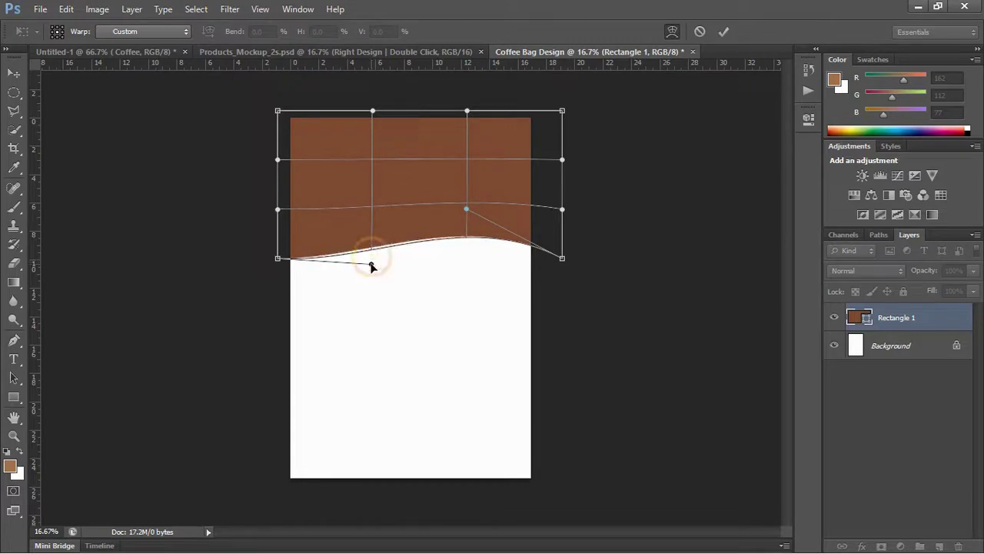
key("Return")
key("ctrl+plus")
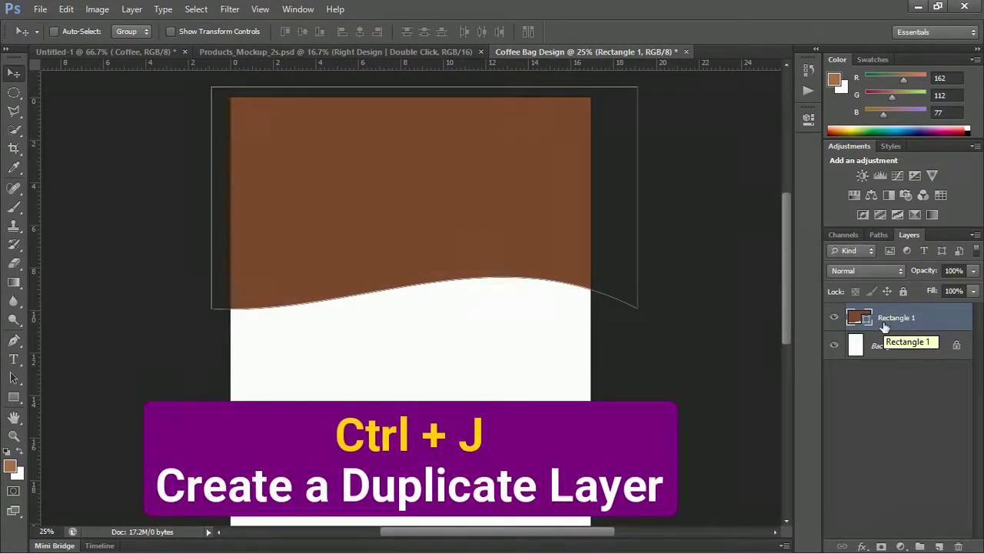
- Duplicate the Rectangle 1 layer and turn on a Gradient Overlay for the original rectangle underneath
key("ctrl+j")
left_click(886, 346)
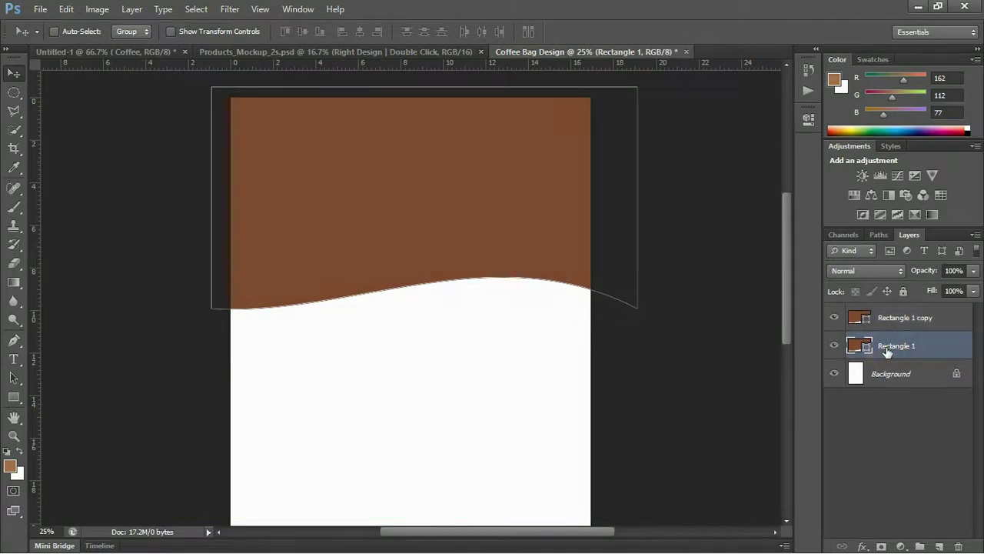
right_click(882, 346)
left_click(799, 69)
left_click(436, 261)
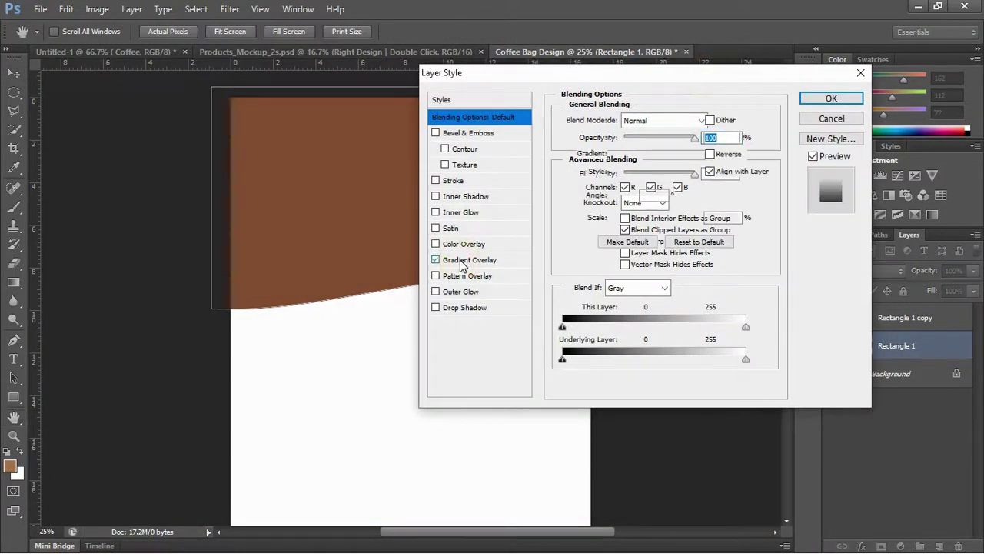
- Set the overlay's gradient to run from a yellow stop to a brown #7d5848 stop and apply the layer style
left_click(692, 153)
double_click(632, 185)
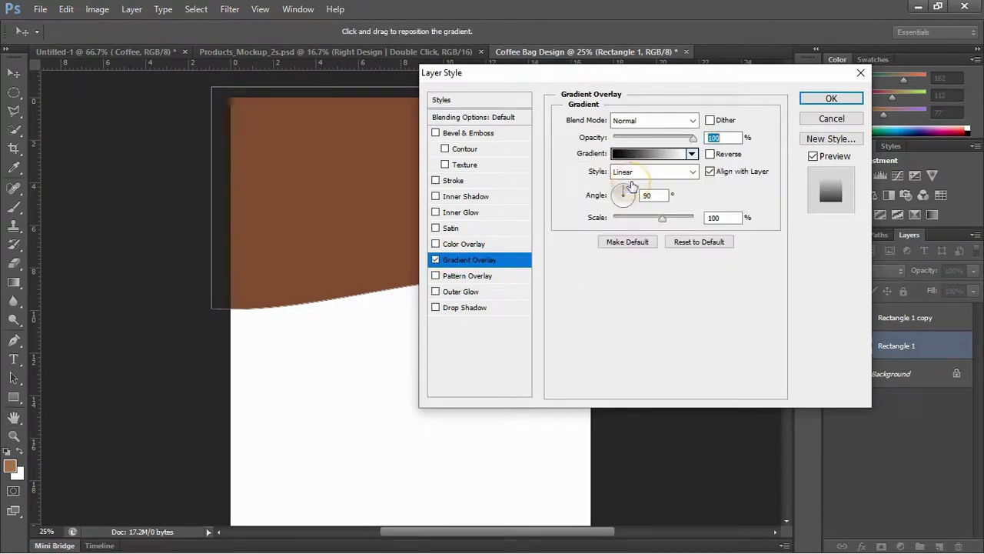
double_click(641, 155)
left_click(645, 204)
double_click(594, 340)
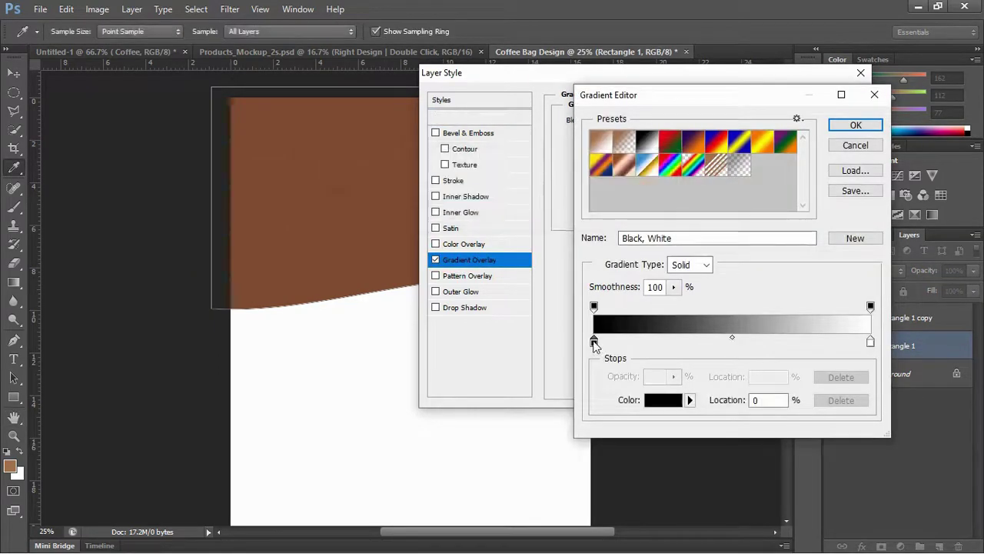
left_click_drag(569, 177, 562, 93)
left_click(882, 85)
double_click(871, 340)
left_click(358, 256)
left_click(740, 193)
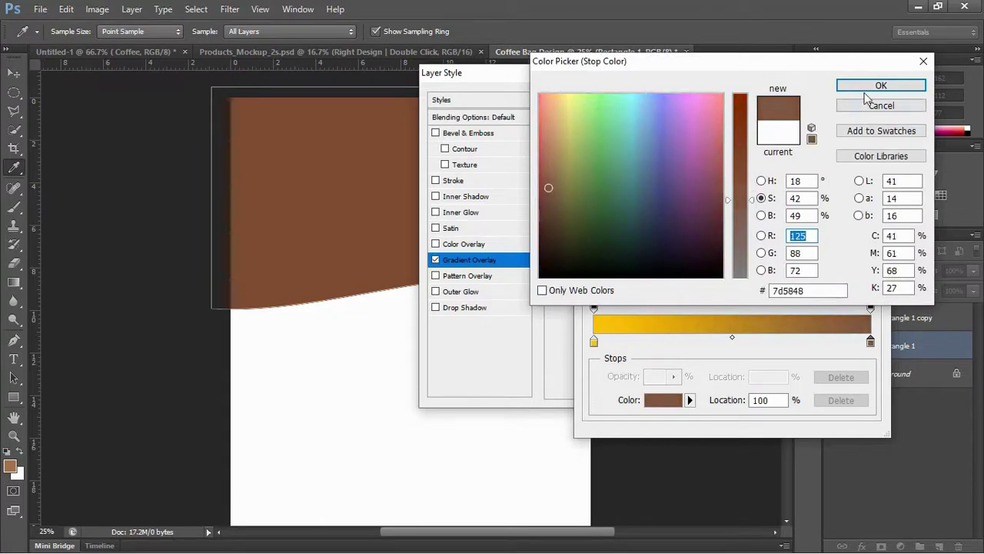
left_click(882, 85)
left_click(859, 126)
left_click(830, 99)
- Move the gradient rectangle down so a thin yellow band shows below the brown copy
key("shift+Down")
key("shift+Down")
key("shift+Down")
key("shift+Down")
key("shift+Down")
key("shift+Down")
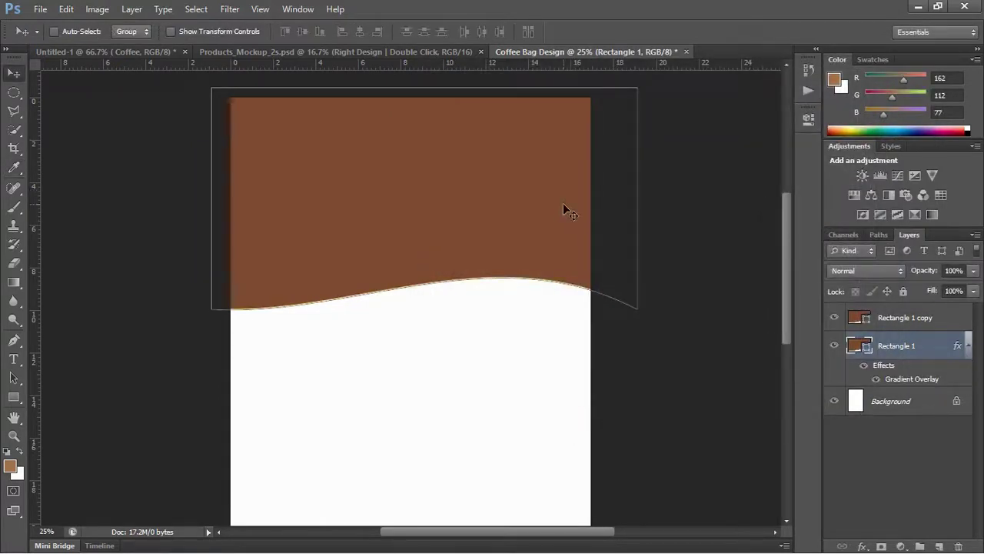
- Warp the gradient rectangle's lower-right corner upward so the yellow band tapers toward the right edge
key("ctrl+t")
right_click(564, 205)
left_click(592, 312)
key("ctrl+plus")
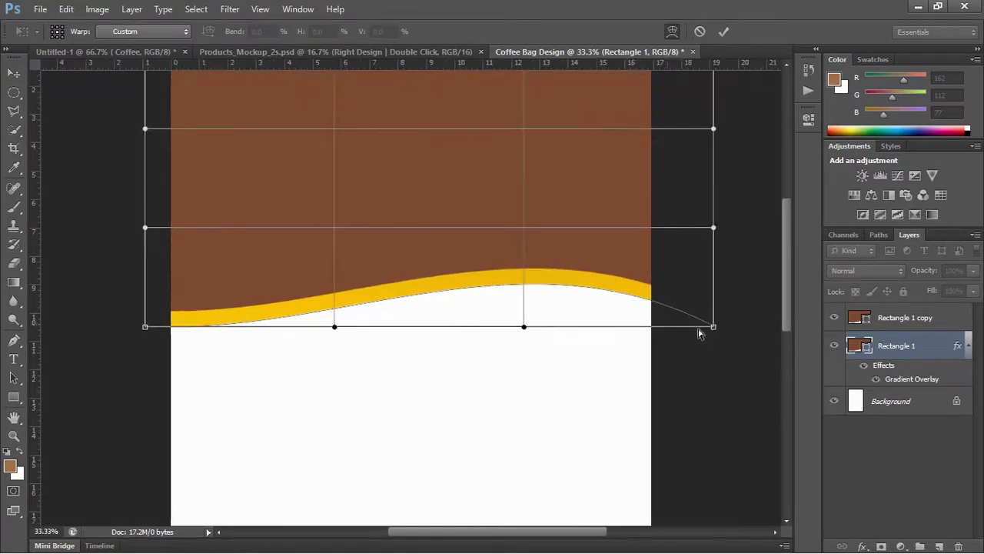
left_click_drag(715, 330, 709, 273)
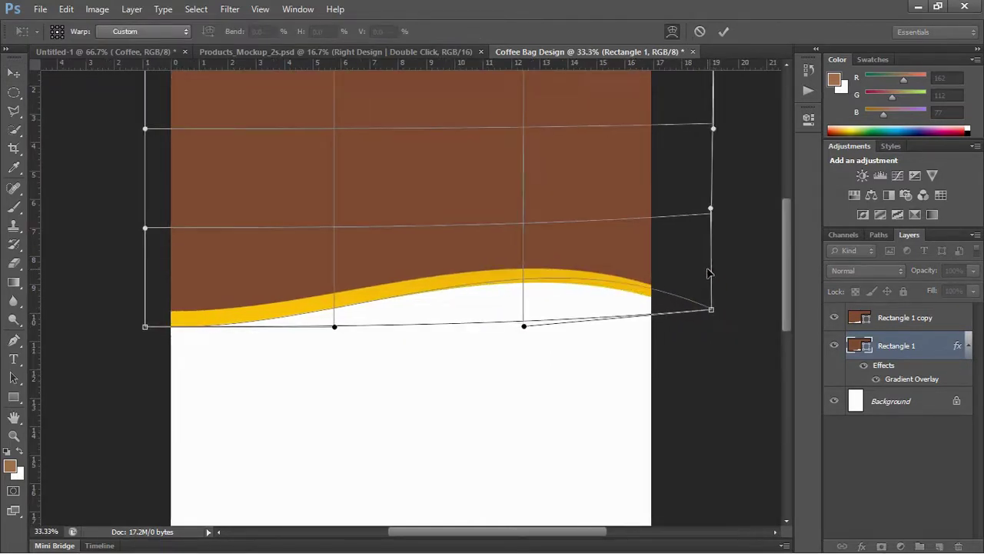
key("Return")
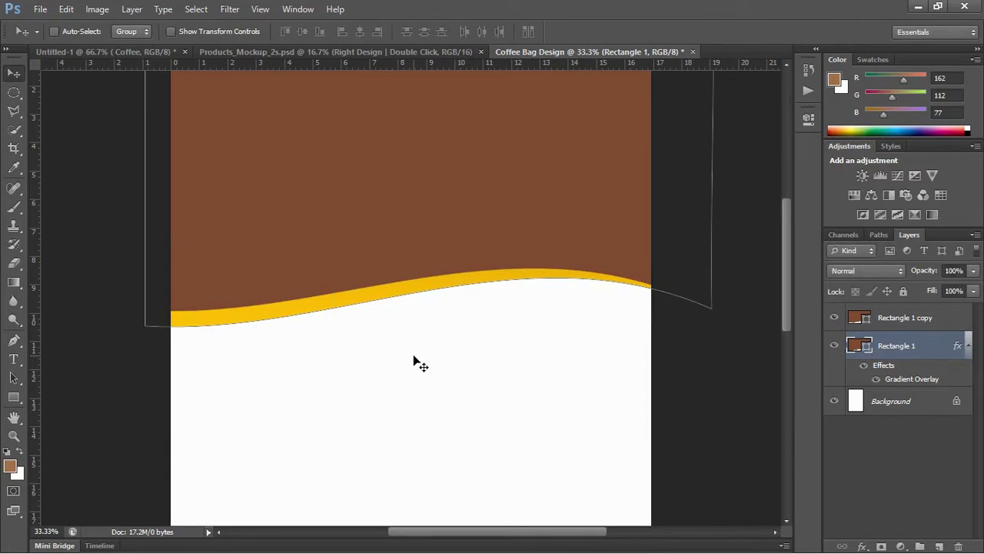
- Copy the Logo layer from Untitled-1 into Coffee Bag Design and place it at the top of the layer stack
key("ctrl+minus")
key("ctrl+plus")
key("ctrl+minus")
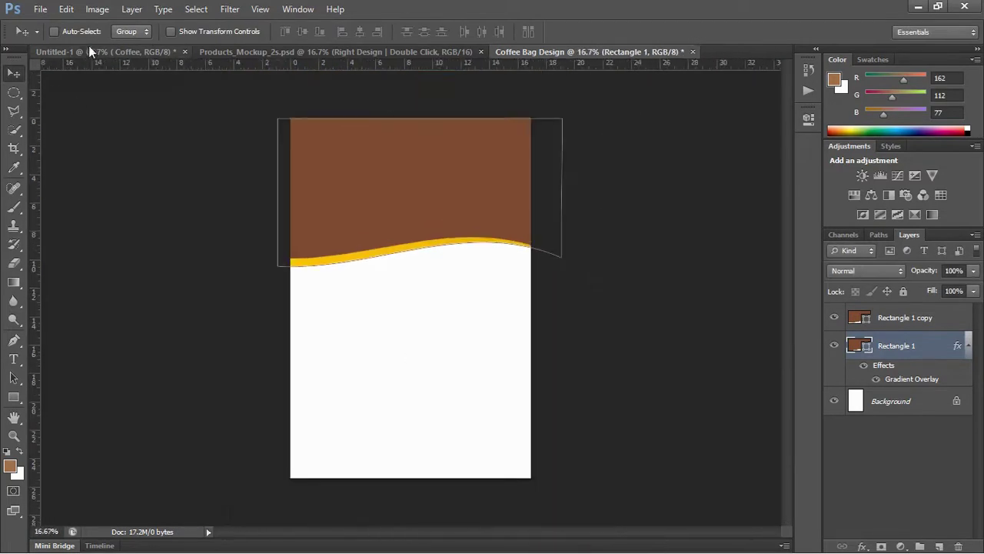
left_click(90, 50)
left_click_drag(886, 336, 444, 180)
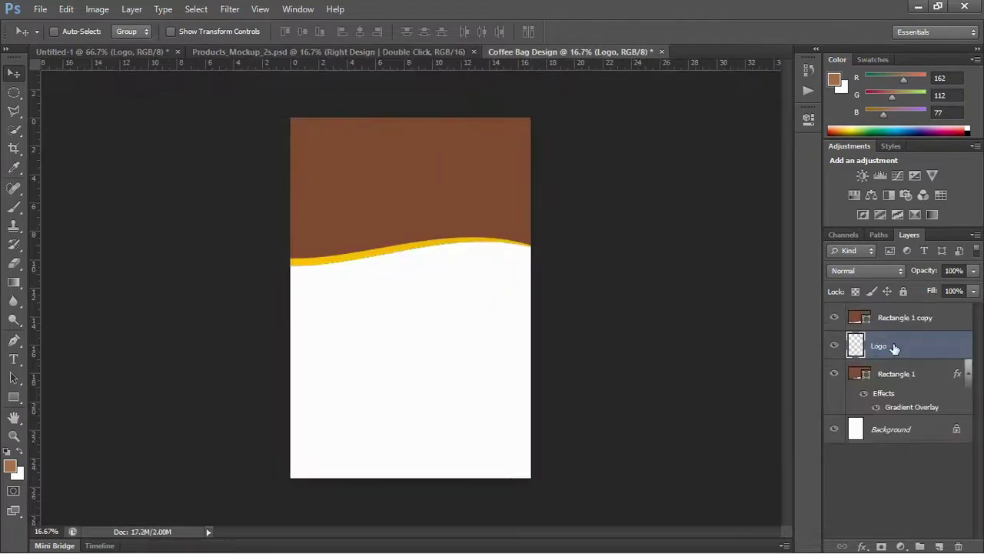
left_click_drag(896, 343, 884, 318)
- Move the logo to the middle of the brown area and enlarge it to fill much of that area
key("ctrl+plus")
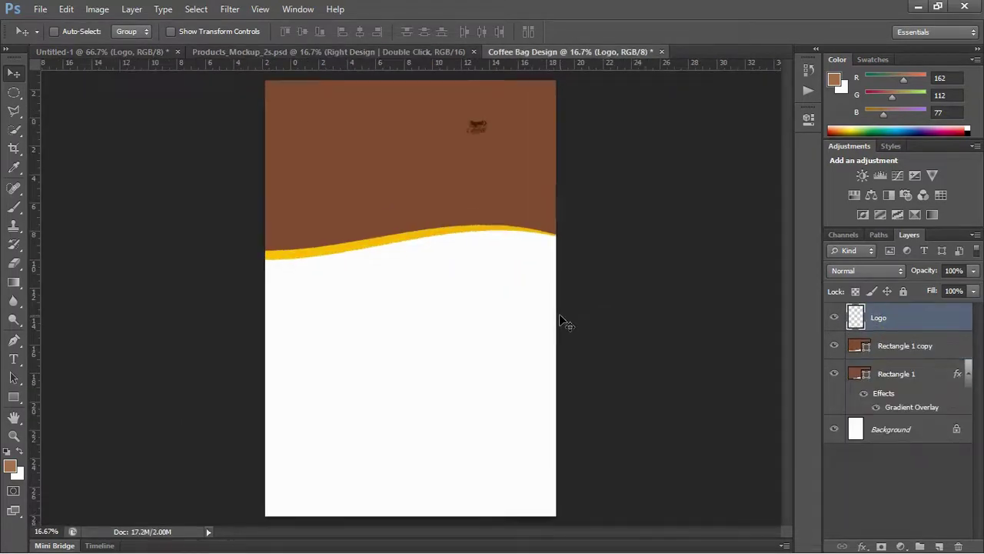
left_click_drag(493, 177, 413, 210)
key("ctrl+t")
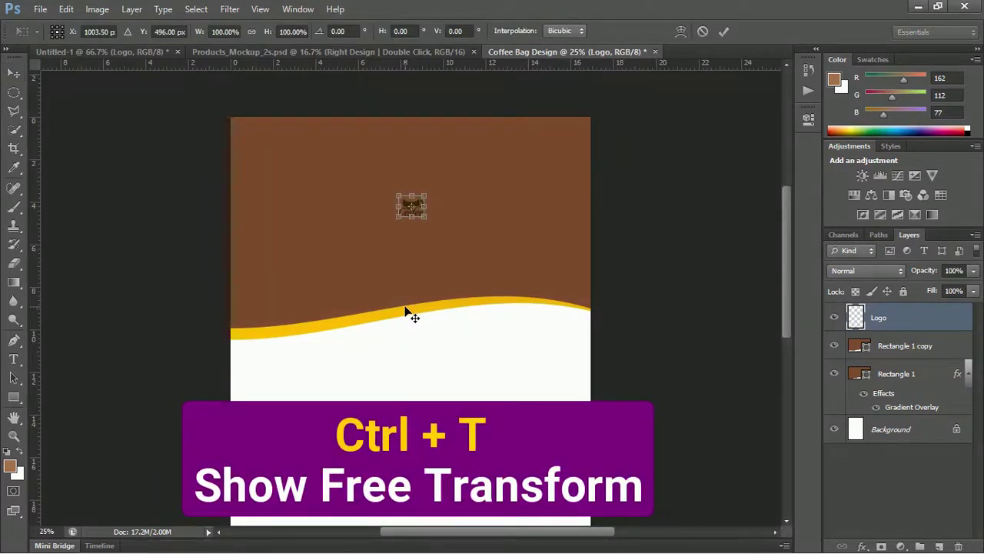
left_click_drag(425, 216, 508, 346)
key("ctrl+plus")
key("Return")
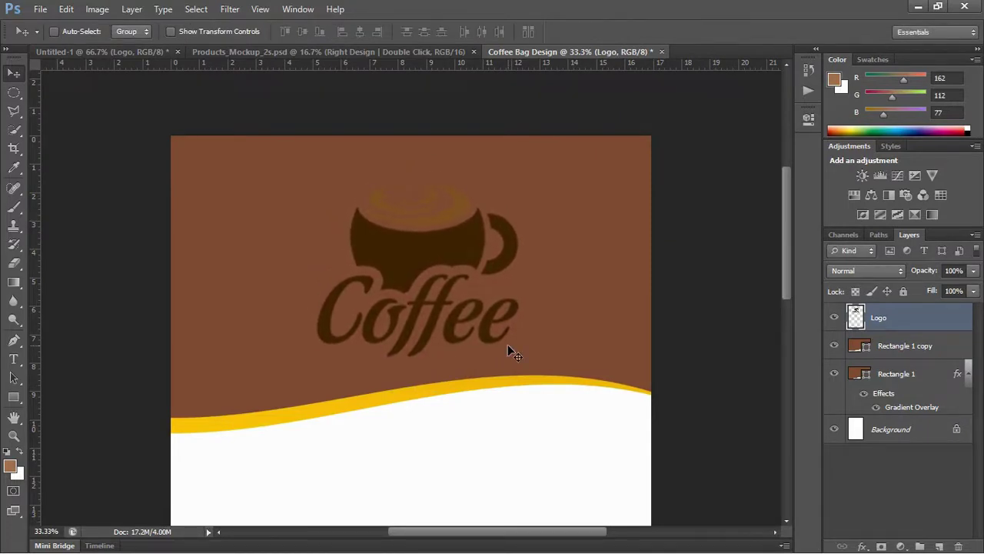
- Copy the Coffee layer from Untitled-1 onto the white lower part of Coffee Bag Design
left_click_drag(786, 263, 780, 281)
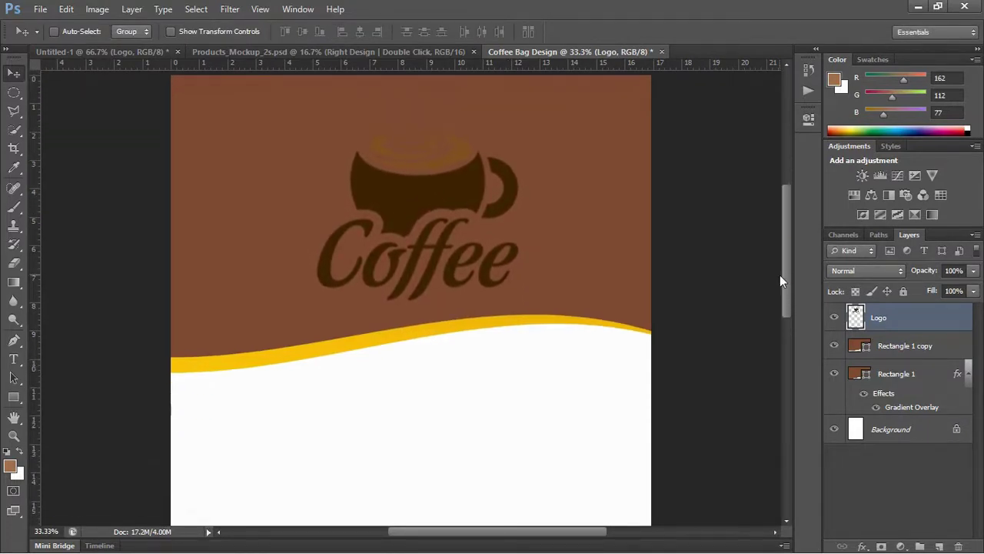
key("ctrl+minus")
key("ctrl+minus")
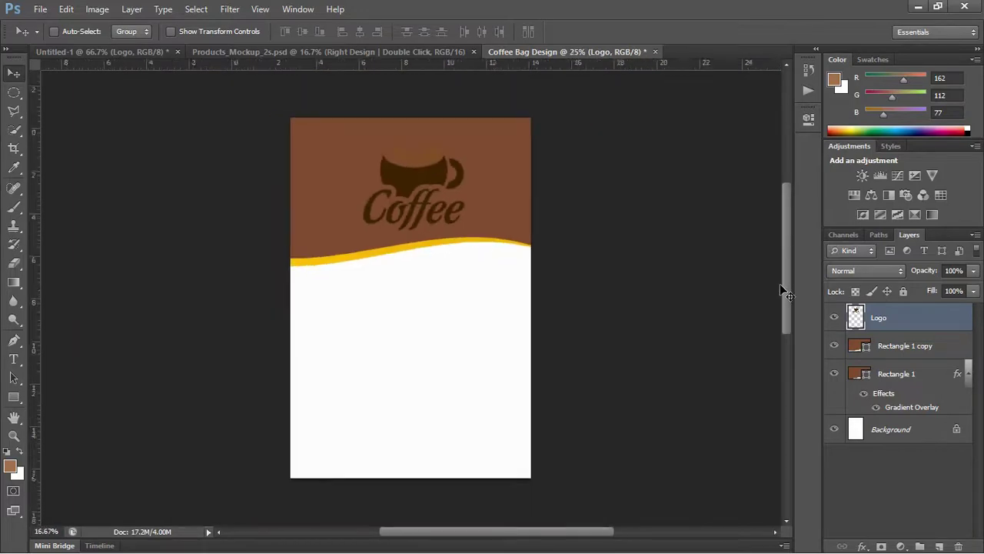
left_click(114, 47)
left_click(906, 315)
left_click_drag(450, 297, 465, 344)
- Enlarge the coffee image to fill the lower part of the design and place its layer below Rectangle 1
key("ctrl+t")
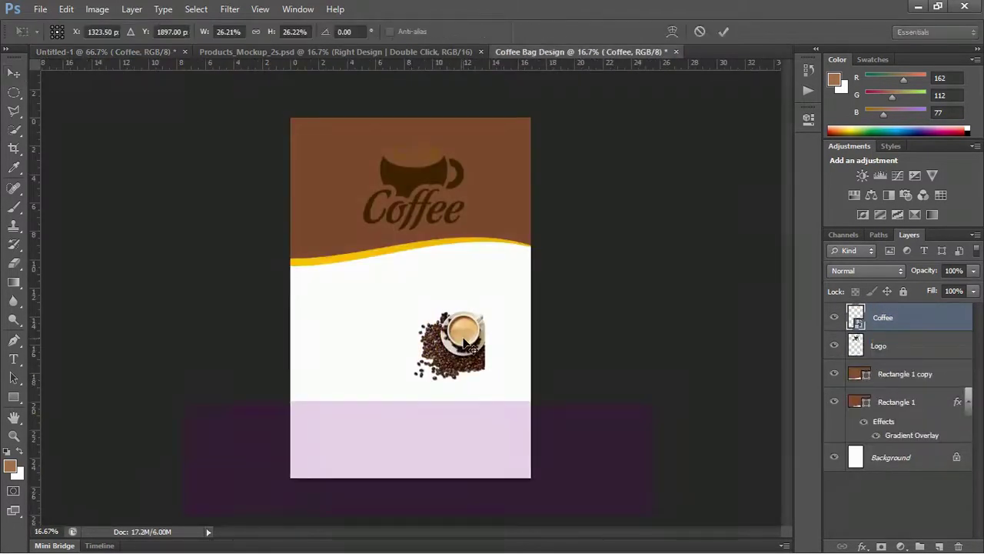
left_click_drag(414, 380, 308, 488)
left_click_drag(416, 430, 466, 379)
left_click_drag(348, 443, 295, 488)
key("Return")
left_click_drag(896, 318, 861, 445)
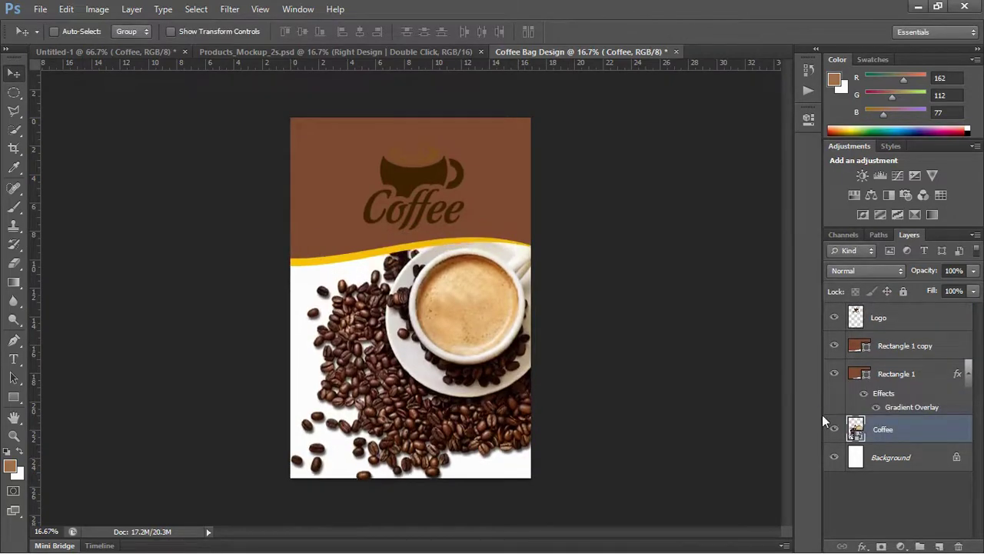
- Bring the texture-2119294_1920 layer from Untitled-1 into Coffee Bag Design as an enlarged wood background below the Coffee layer
left_click(104, 51)
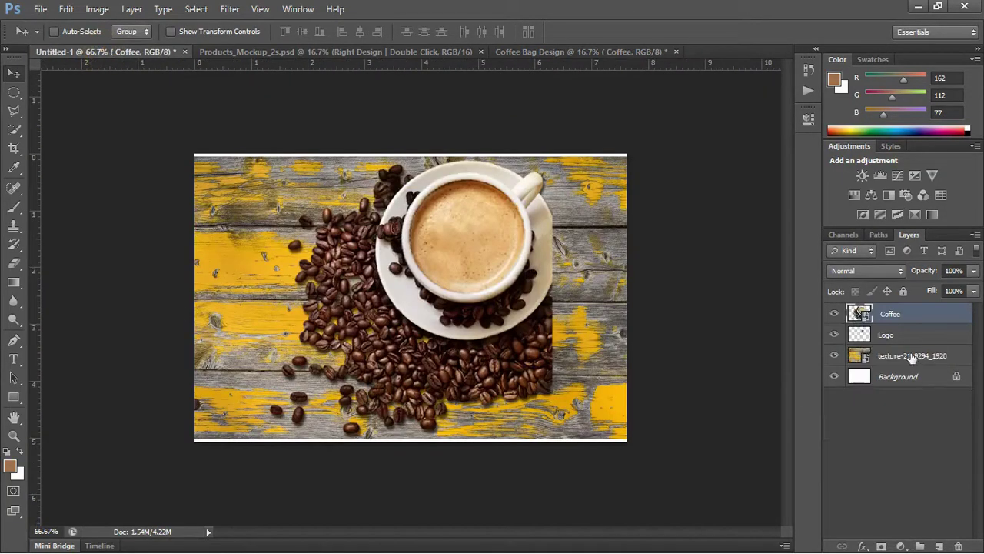
left_click_drag(333, 309, 328, 358)
key("ctrl+t")
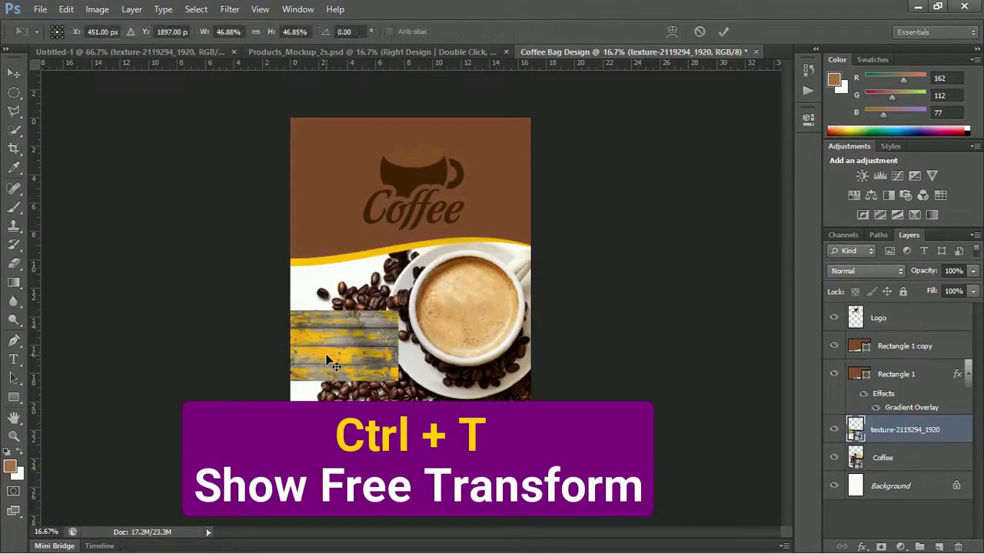
left_click_drag(398, 380, 582, 496)
left_click_drag(445, 383, 414, 348)
left_click_drag(561, 378, 724, 484)
left_click_drag(438, 381, 353, 382)
key("Return")
left_click_drag(896, 428, 883, 467)
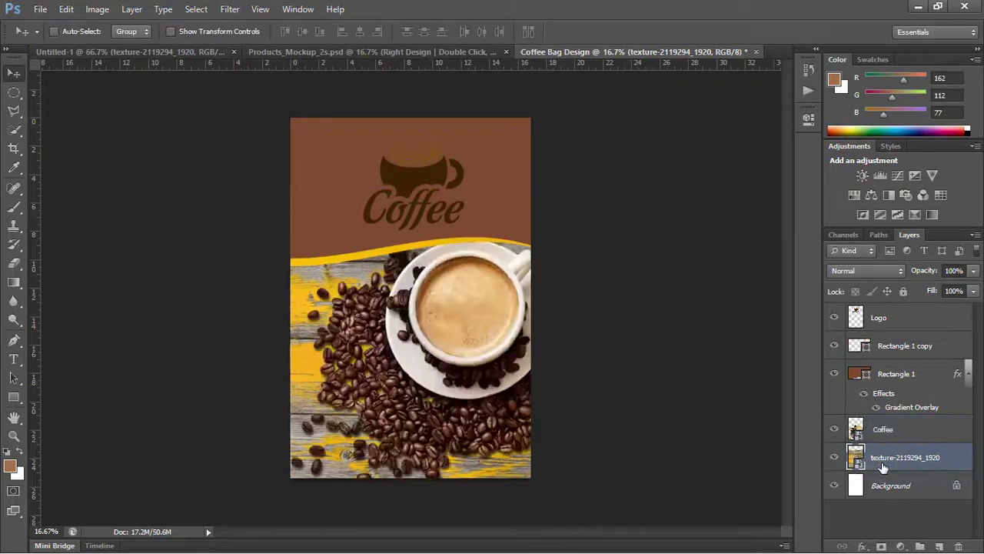
- Rotate the Coffee layer slightly counter-clockwise
left_click(902, 429)
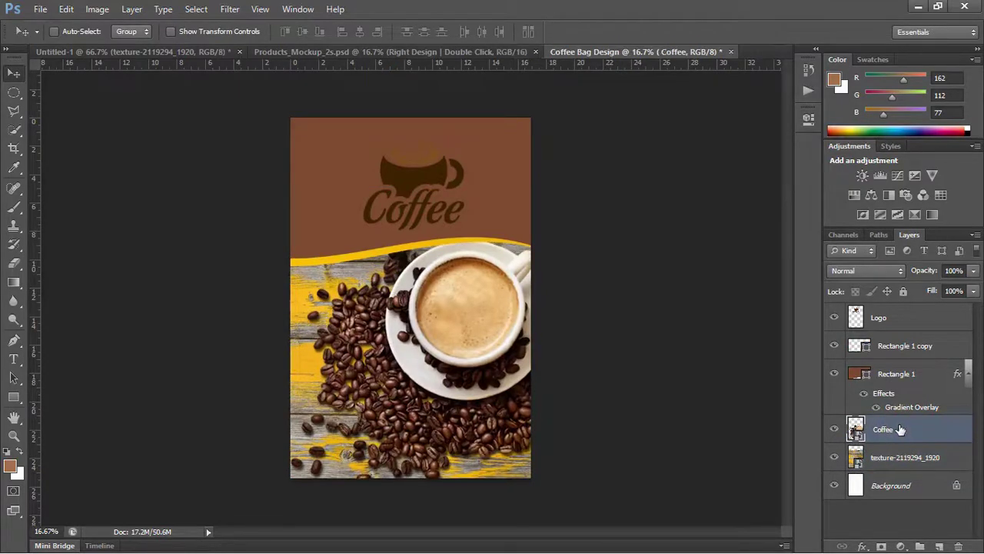
key("ctrl+plus")
left_click_drag(790, 292, 790, 300)
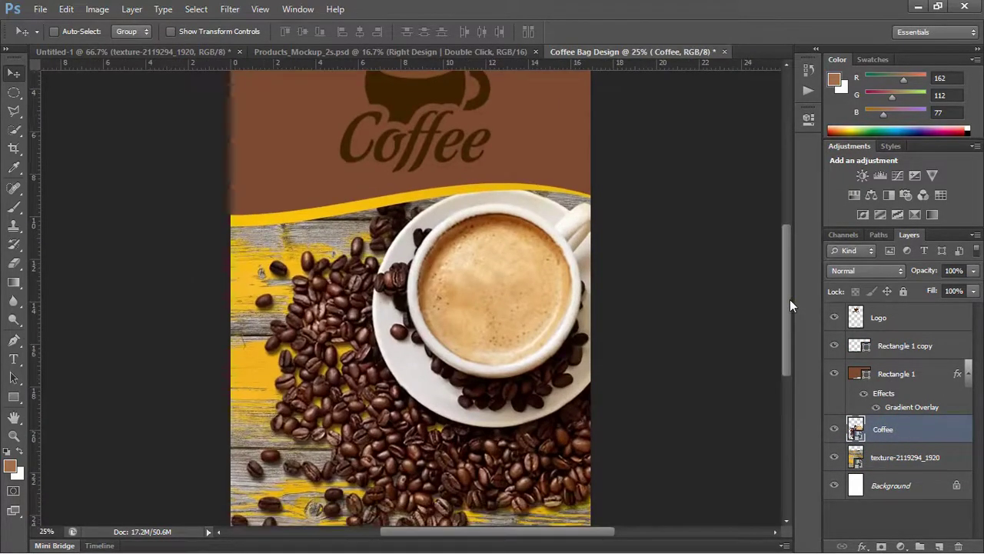
key("ctrl+t")
left_click_drag(628, 166, 625, 161)
key("Return")
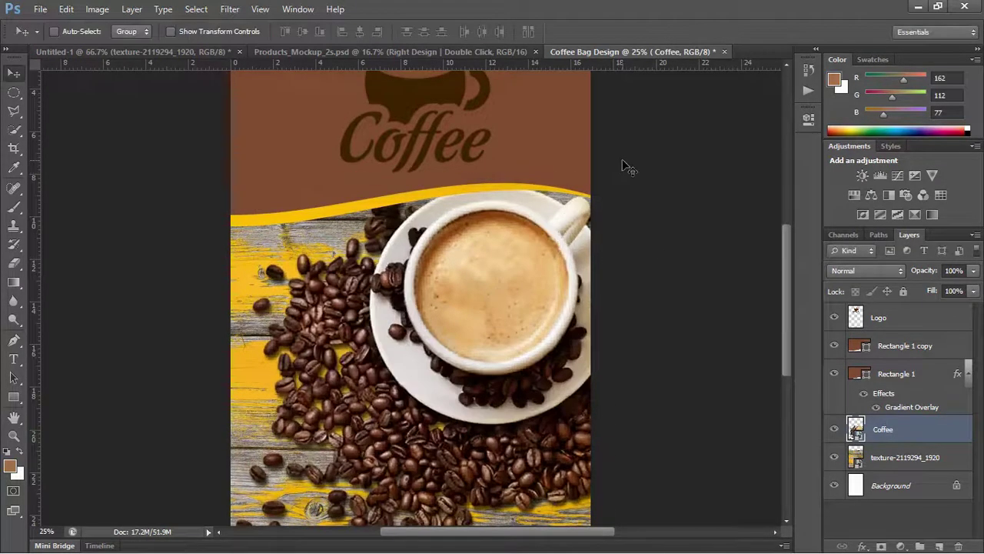
- Draw an ellipse about 744 × 324 px over the beans near the design's lower-left corner and fill it white
key("ctrl+minus")
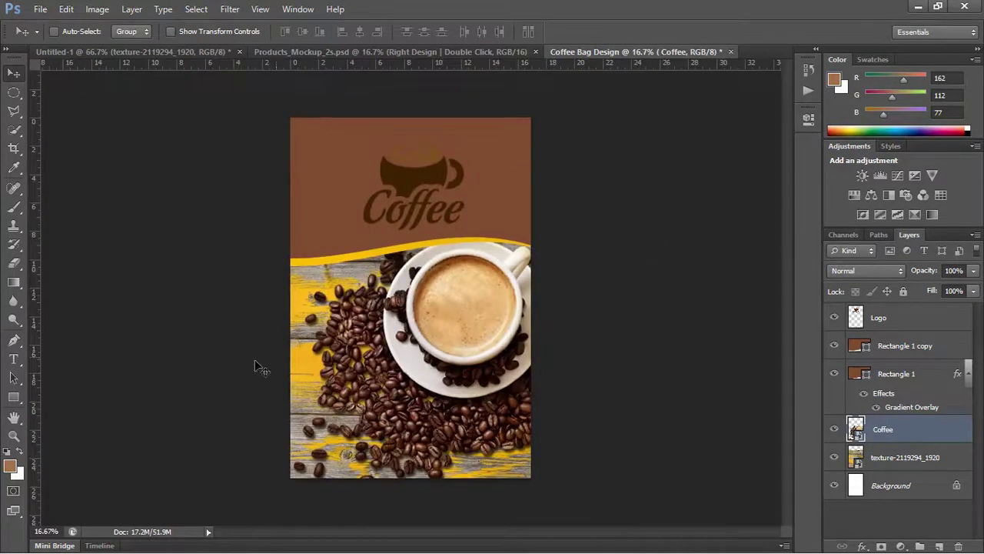
right_click(14, 397)
left_click(46, 422)
left_click_drag(315, 414, 388, 444)
left_click(137, 35)
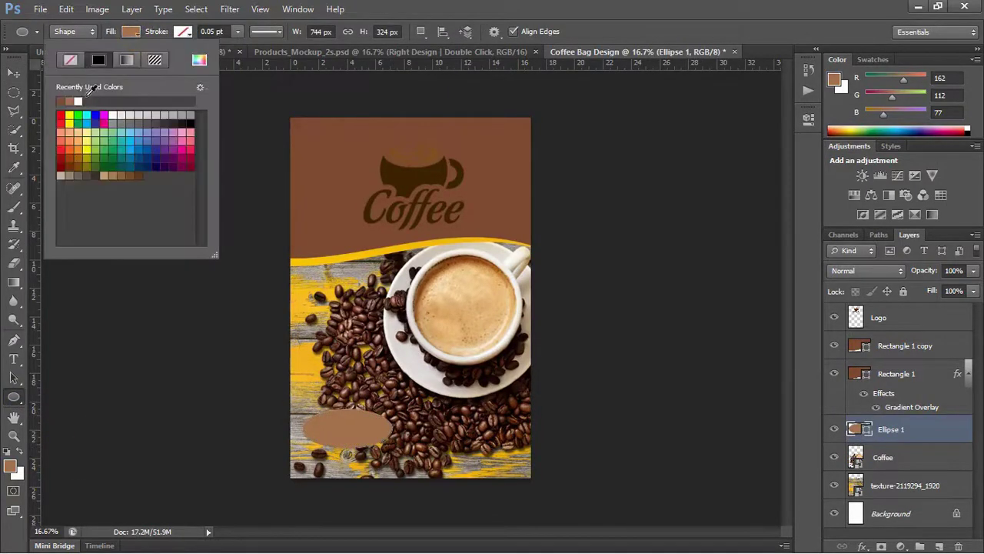
left_click(78, 96)
left_click(404, 367)
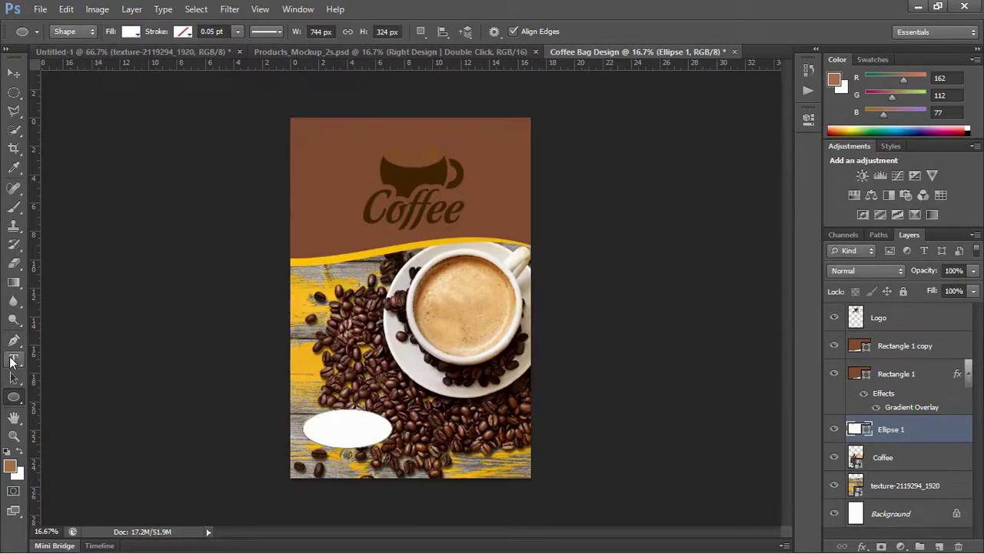
- Add the text 500g over the white ellipse and colour it dark brown #543226, sampled from the image
left_click(12, 360)
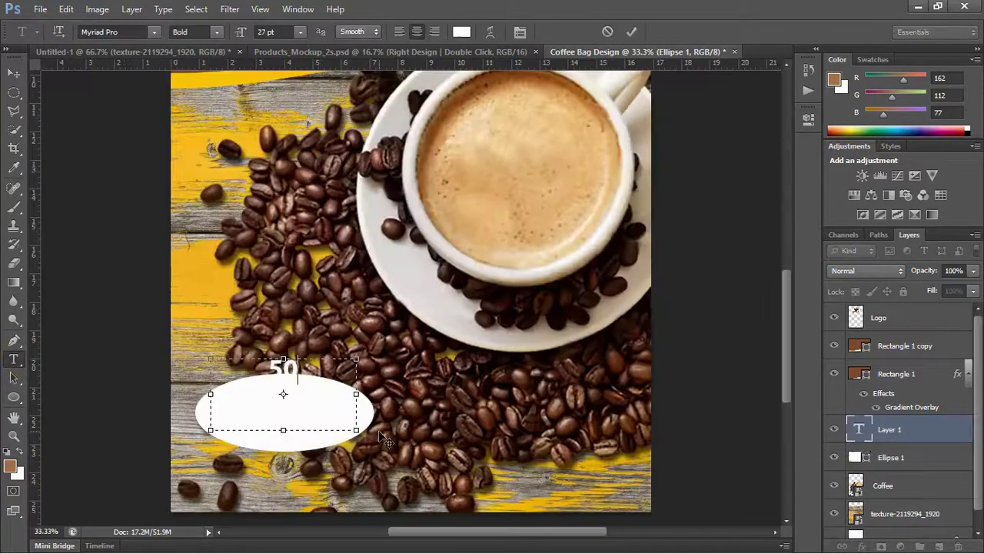
type("0g")
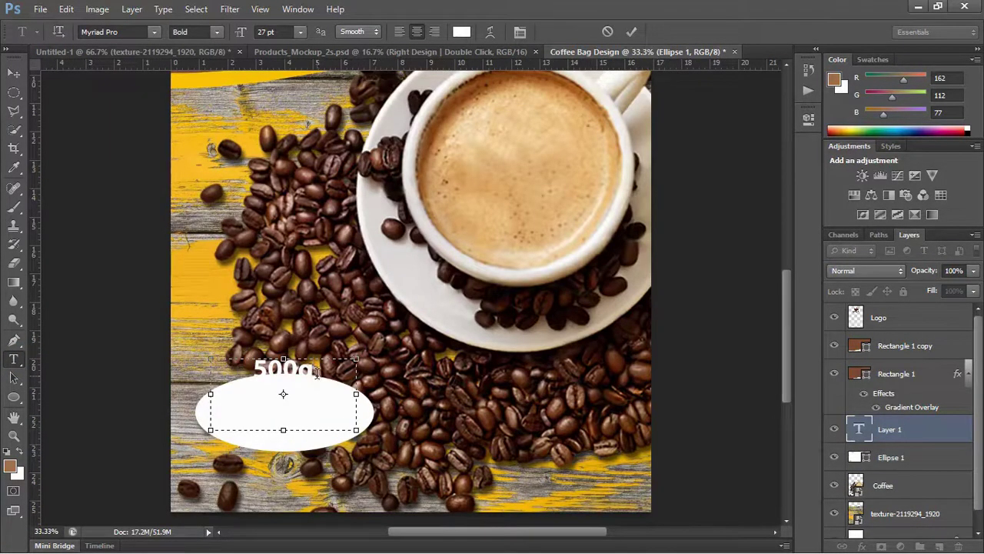
key("ctrl+a")
left_click(462, 32)
left_click(386, 215)
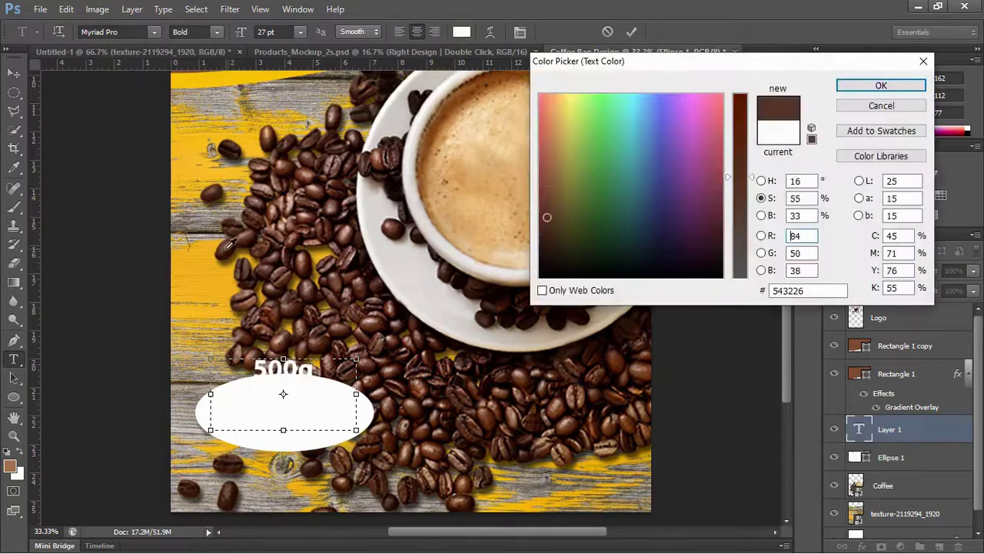
left_click(867, 87)
- Move the 500g text onto the white ellipse, enlarge it to fill the label, and nudge it slightly right
left_click(13, 72)
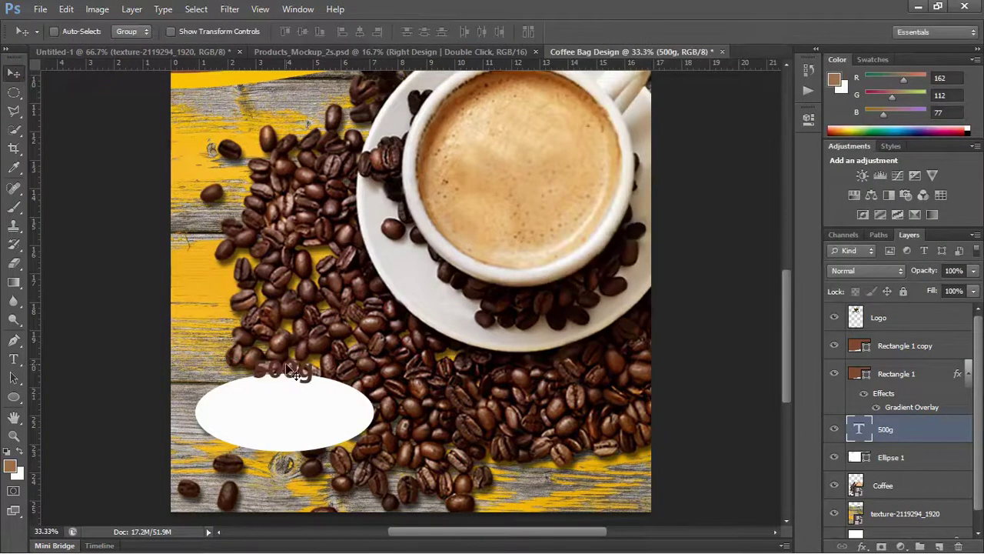
left_click_drag(285, 323, 285, 358)
key("ctrl+t")
left_click_drag(356, 464, 423, 512)
key("Return")
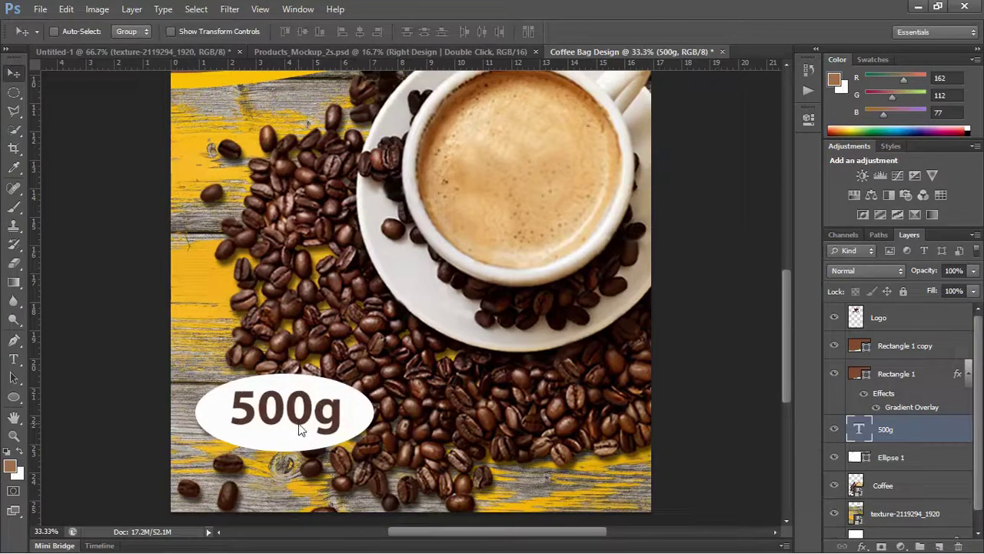
key("Right")
key("Right")
key("Right")
key("Right")
key("Right")
key("Right")
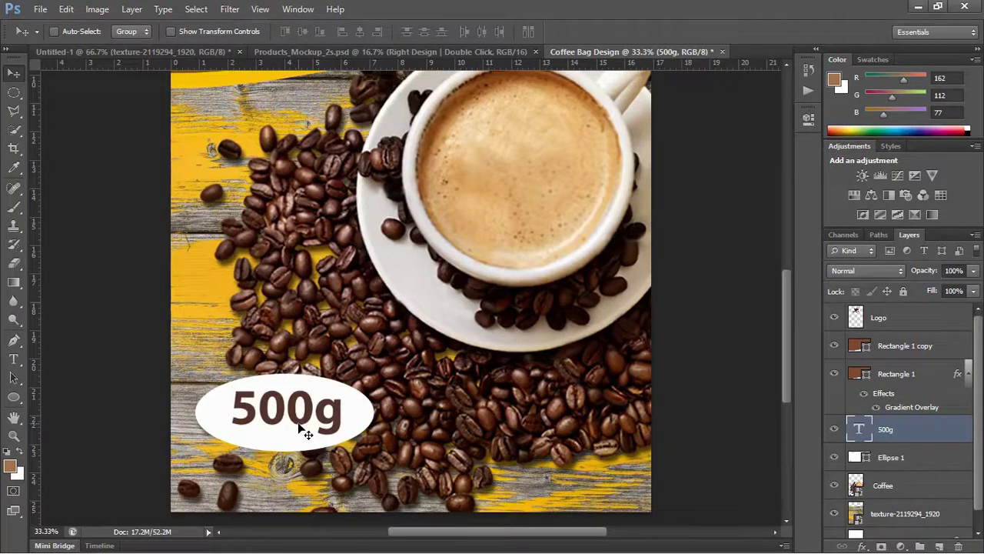
- Shrink Ellipse 1 to about 83% width and 96% height so it fits more tightly around the 500g text
left_click(894, 458)
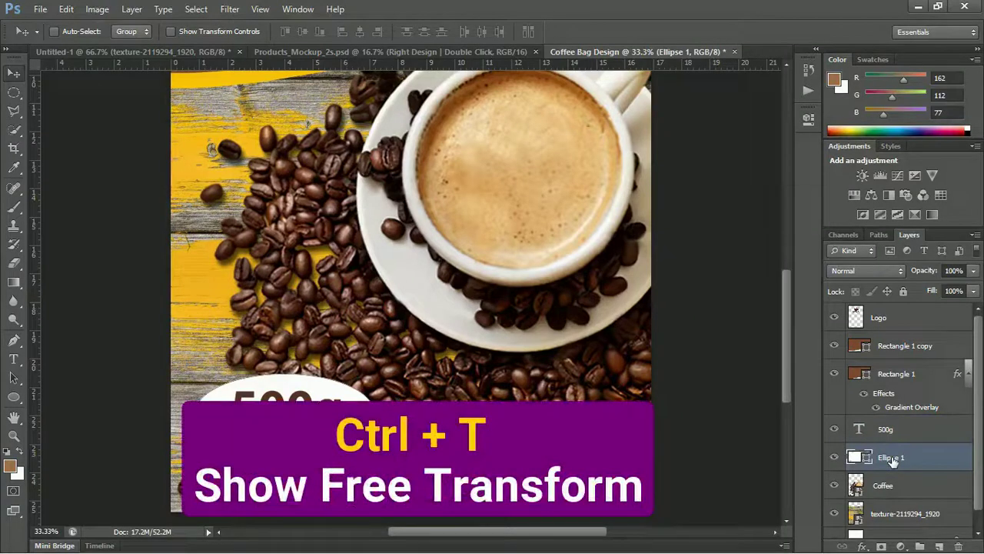
key("ctrl+t")
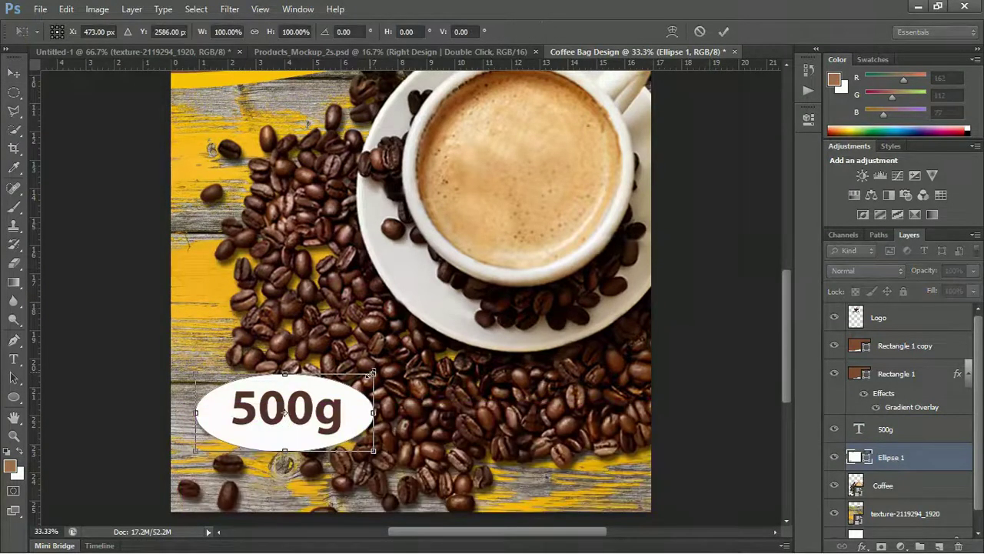
left_click_drag(372, 413, 363, 413)
left_click_drag(196, 413, 216, 413)
left_click_drag(289, 451, 289, 446)
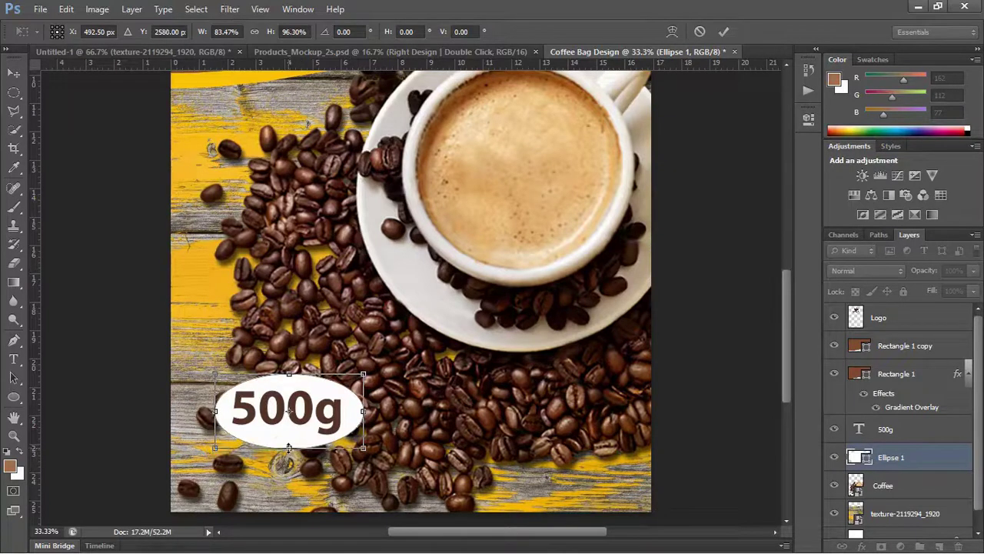
key("Return")
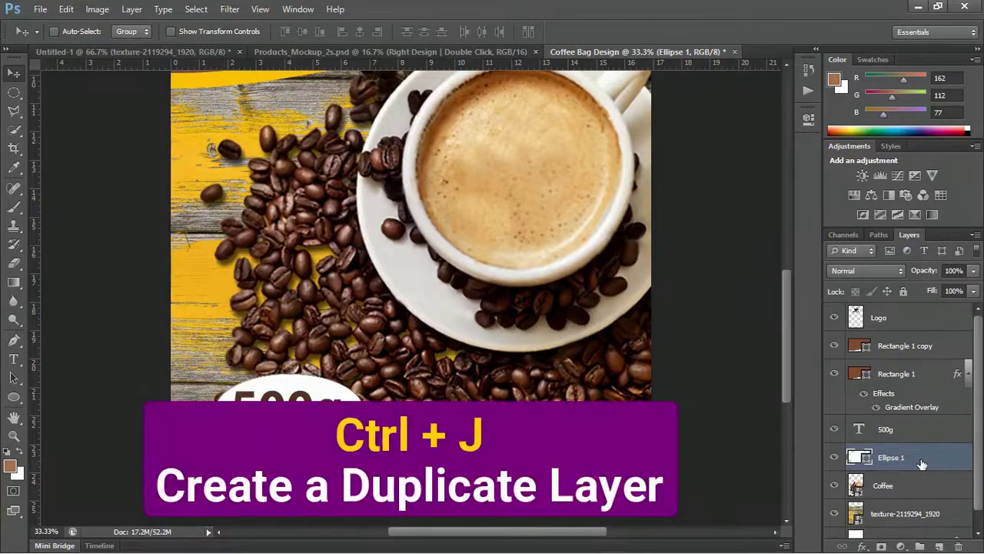
- Duplicate the Ellipse 1 layer and add a Gradient Overlay with the Black, White preset to the original ellipse
key("ctrl+j")
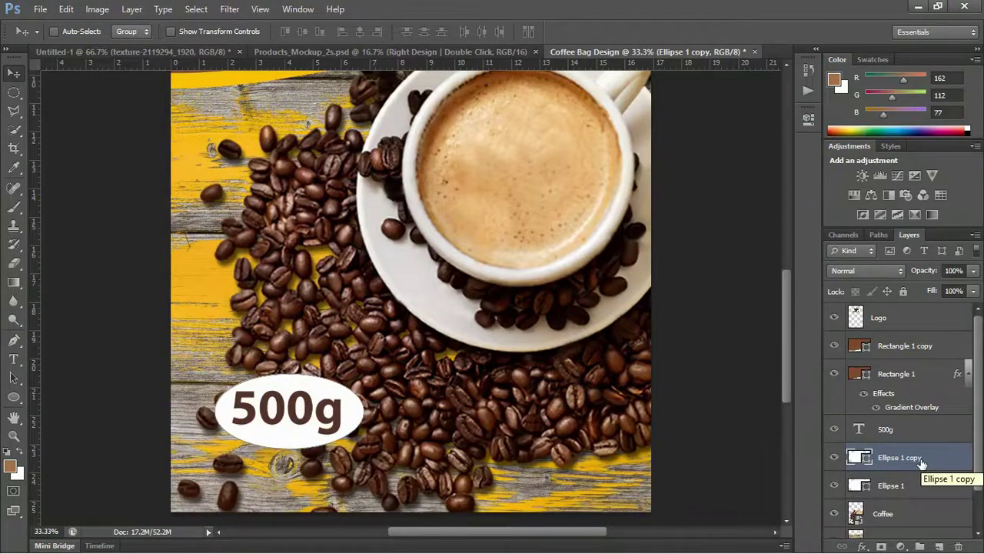
left_click(892, 484)
right_click(892, 484)
left_click(814, 68)
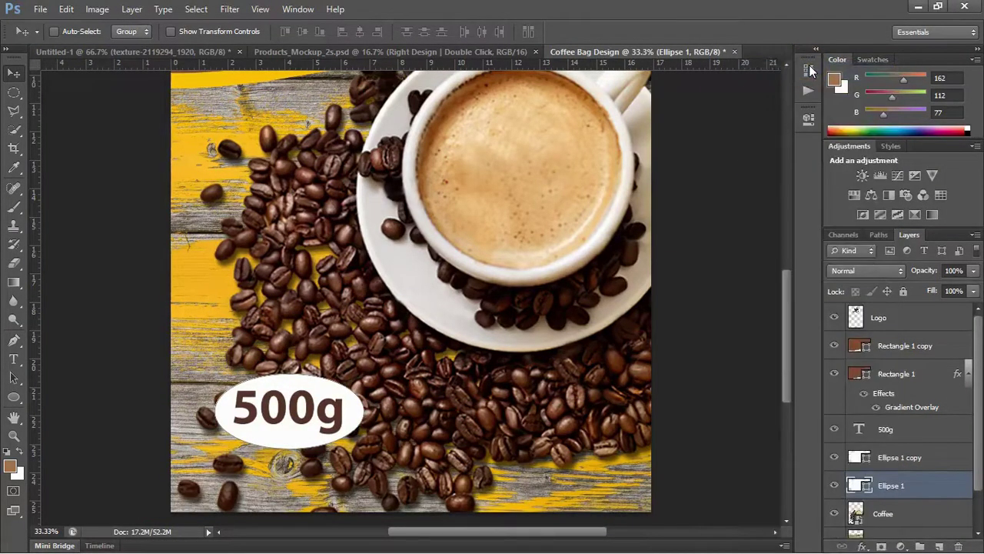
left_click(468, 261)
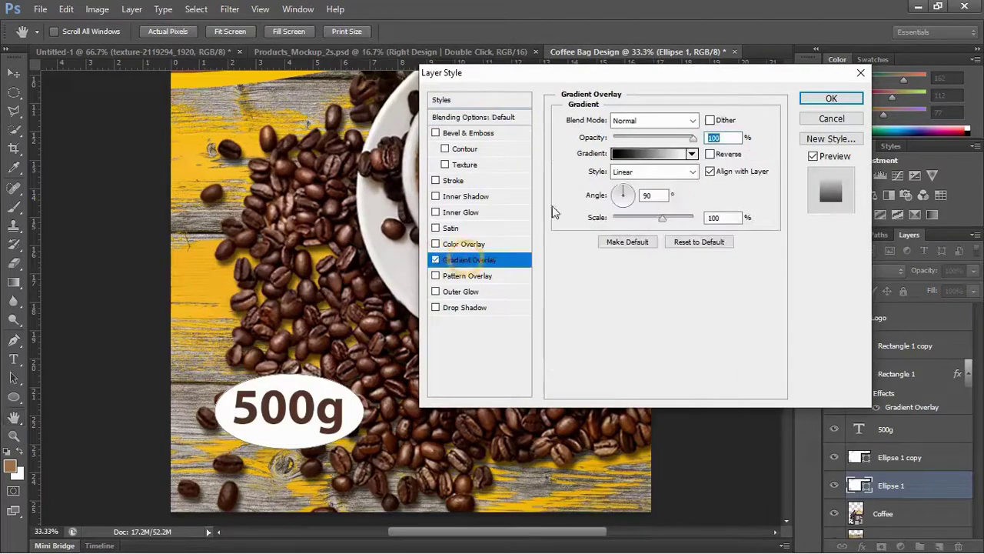
left_click(652, 154)
left_click(647, 141)
left_click(593, 342)
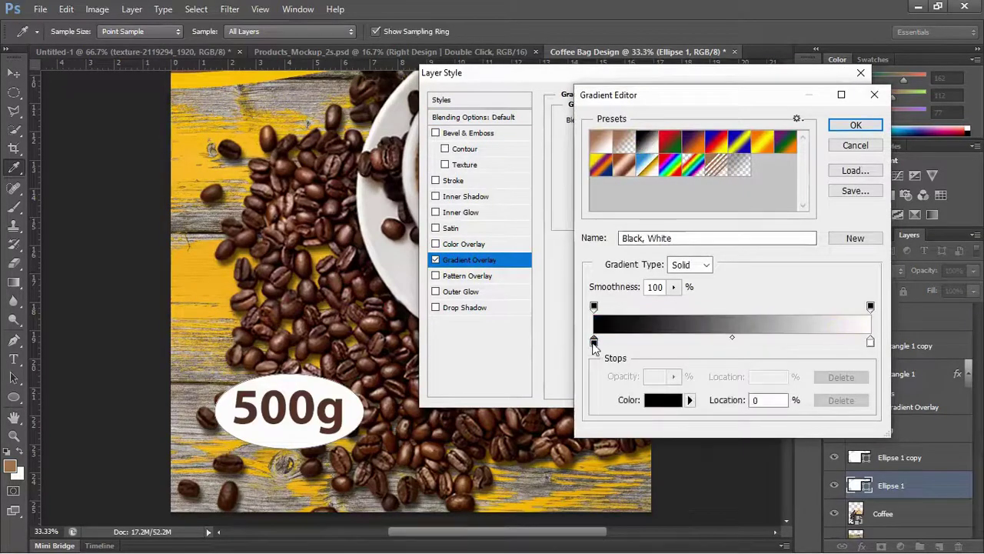
- Recolour the overlay's start stop dark brown and end stop yellow, and enlarge Ellipse 1 to about 104% as a rim behind its copy
double_click(594, 342)
left_click(248, 404)
left_click(877, 86)
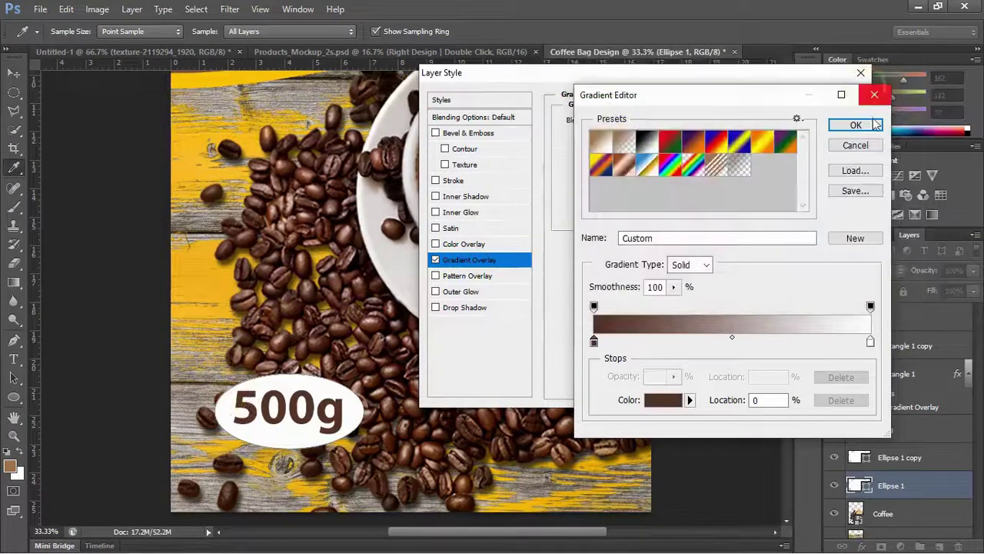
double_click(870, 341)
left_click(361, 81)
left_click_drag(570, 132, 568, 95)
left_click(881, 84)
left_click(852, 123)
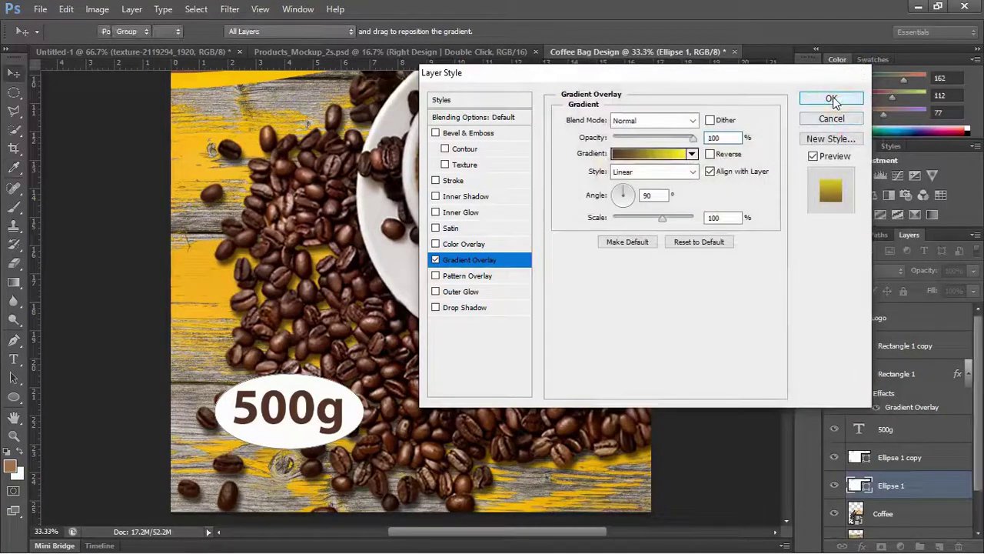
left_click(826, 98)
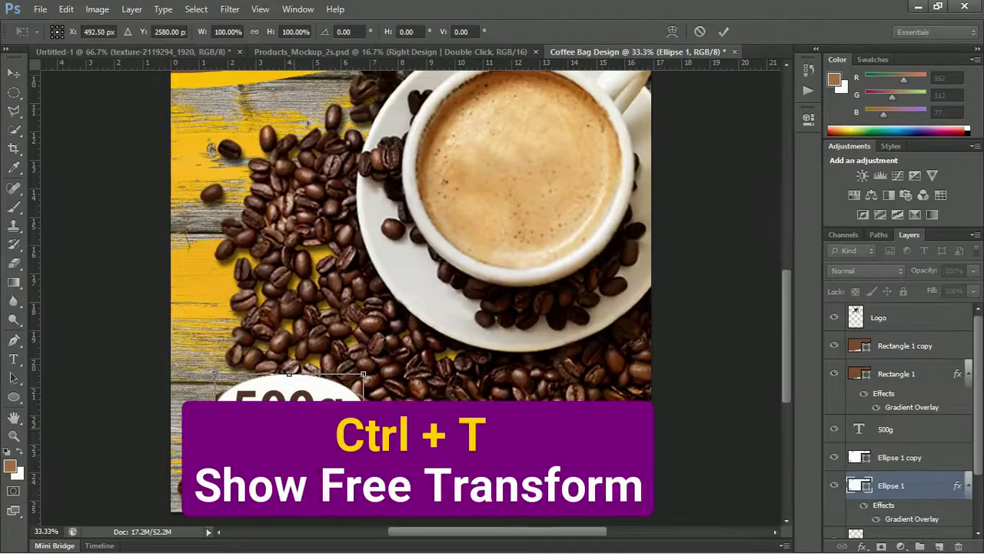
left_click_drag(362, 375, 367, 370)
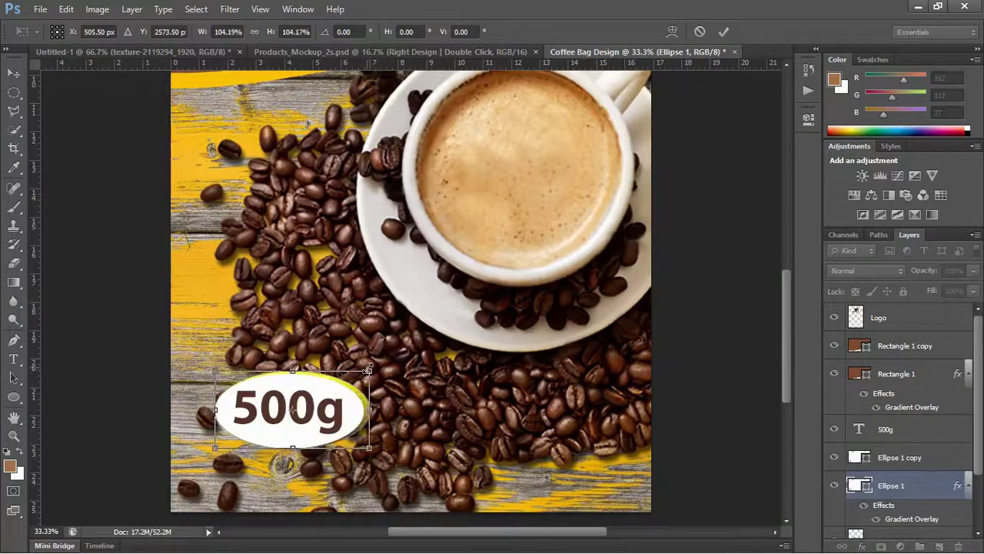
key("Return")
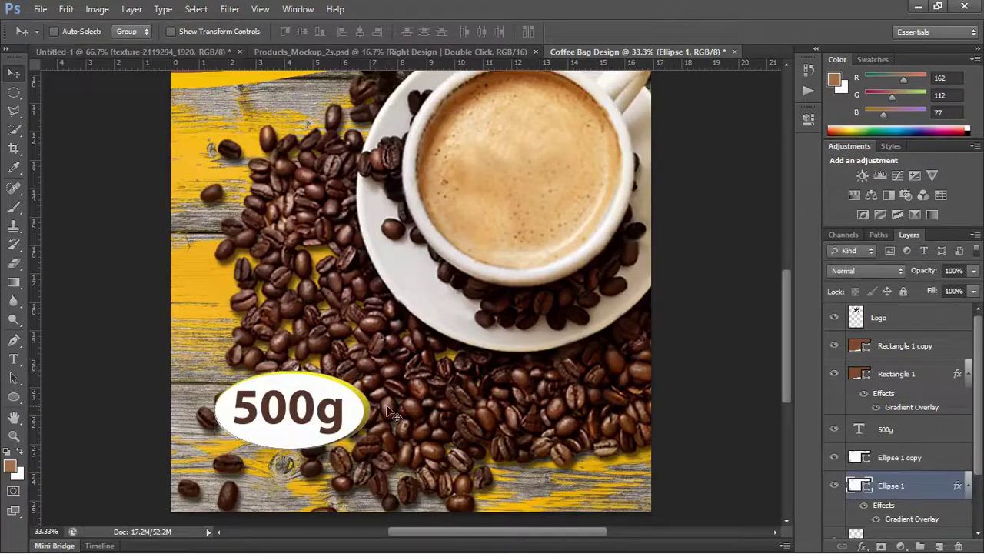
- Add a Gradient Overlay to the Rectangle 1 copy header using the orange, yellow, orange preset
left_click(896, 345)
key("ctrl+minus")
right_click(896, 345)
left_click(782, 66)
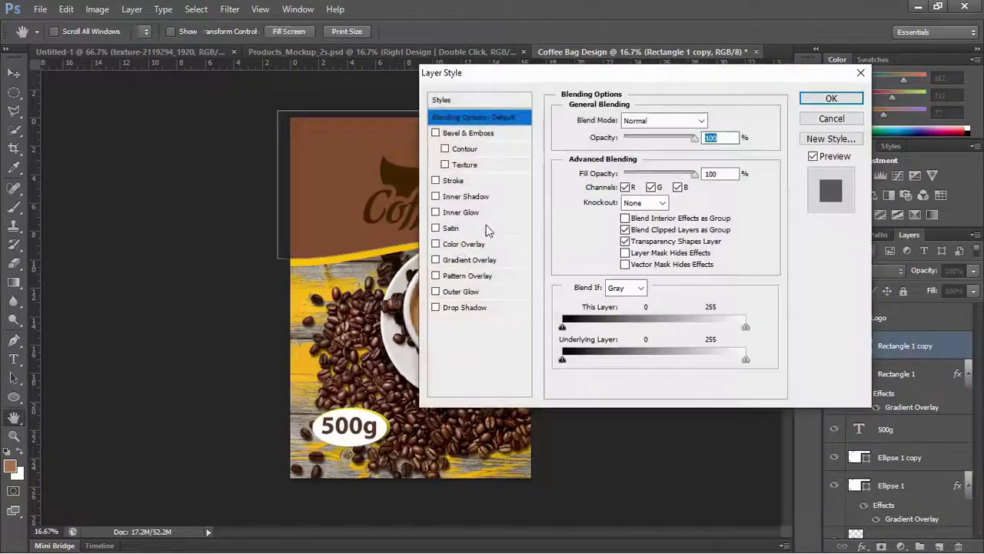
left_click(436, 262)
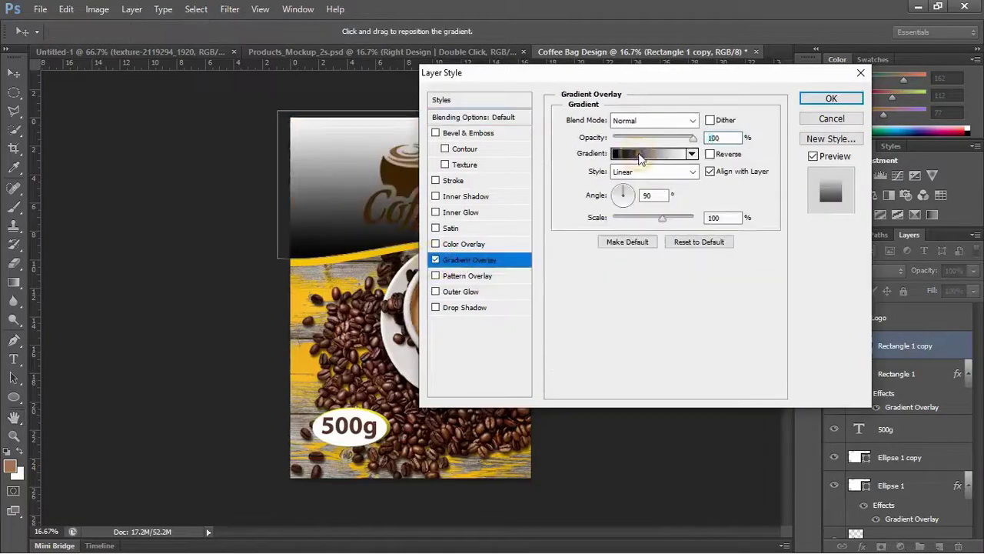
left_click(644, 152)
- Change the header gradient's two outer stops to dark browns sampled from the beans, with #421f13 for the end stop
double_click(595, 342)
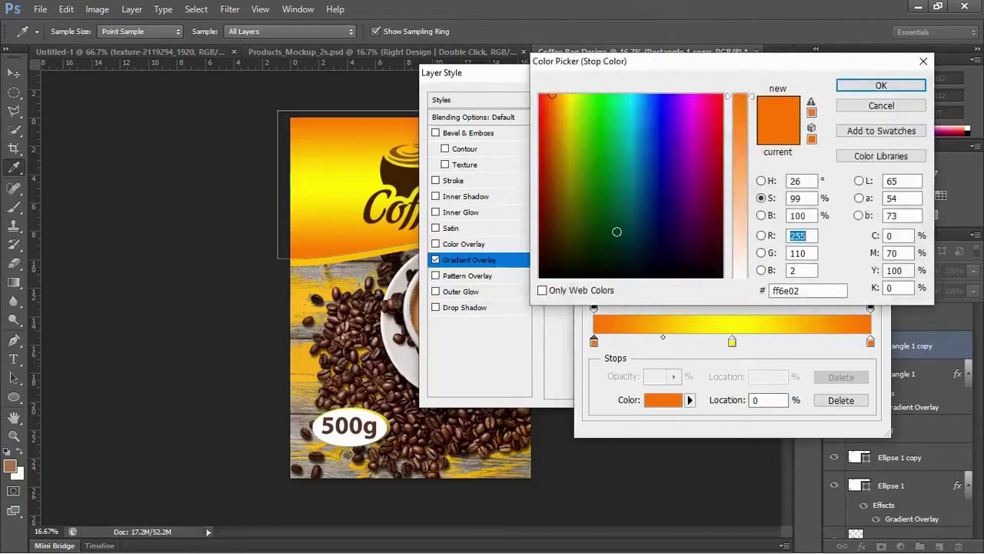
left_click(317, 348)
left_click(880, 86)
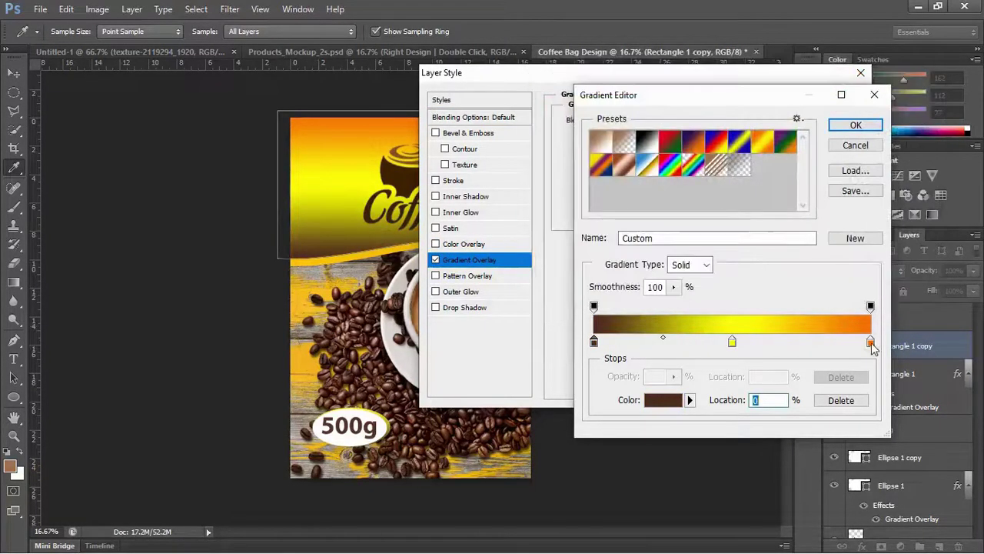
double_click(871, 343)
left_click(315, 316)
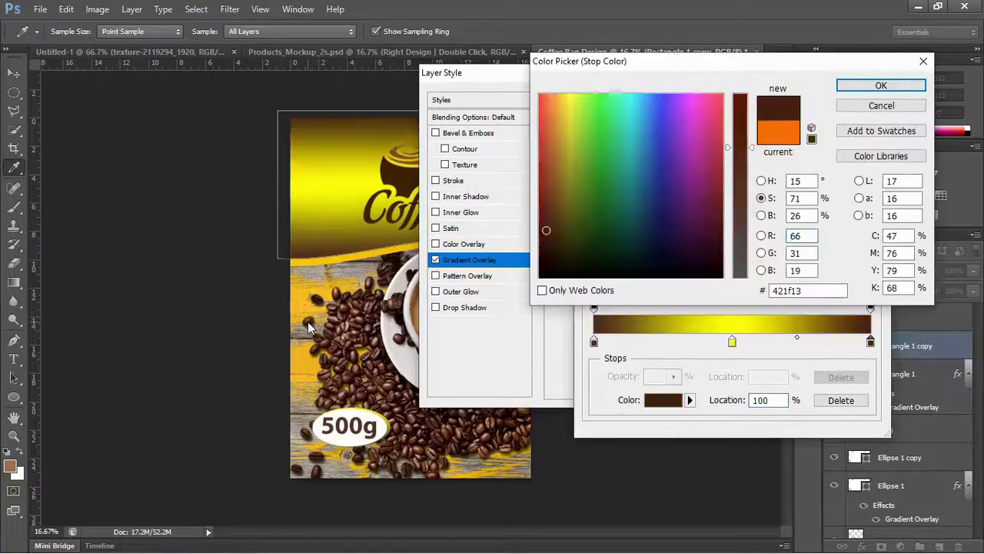
left_click(855, 87)
left_click(856, 125)
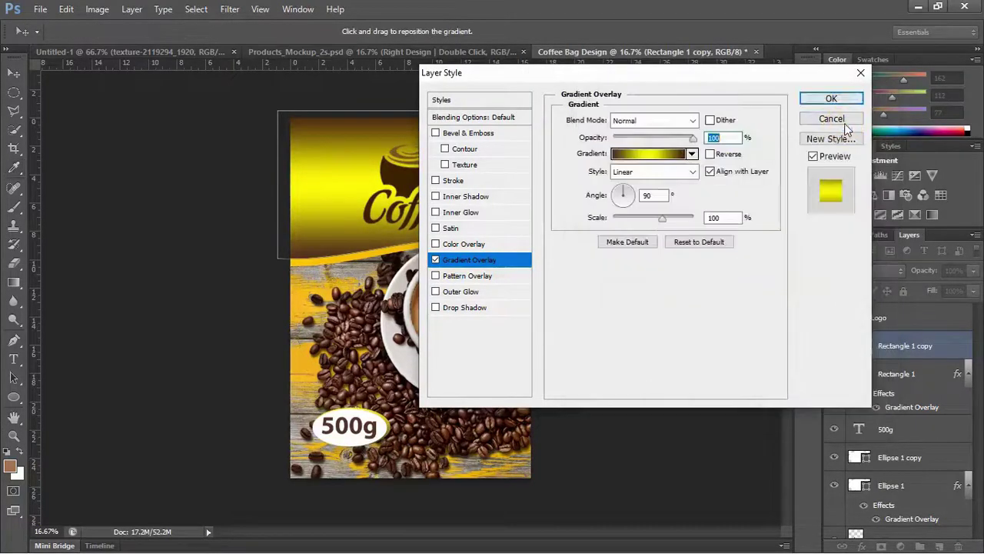
left_click(832, 95)
- Draw a rectangle about 2372 × 318 px across the design's lower edge and fill it with the orange, yellow, orange gradient
left_click(13, 397)
left_click_drag(268, 452, 553, 490)
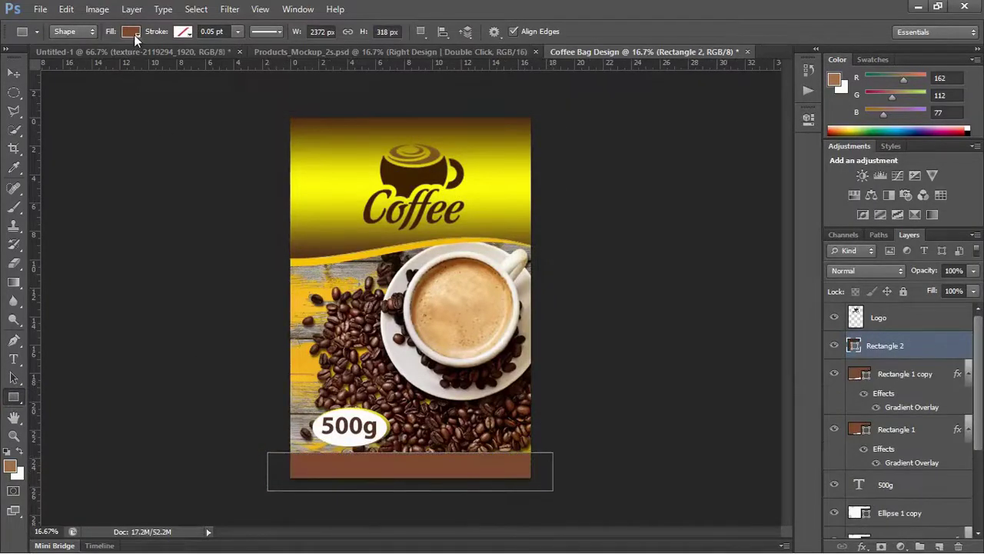
left_click(133, 38)
left_click(126, 59)
left_click(90, 133)
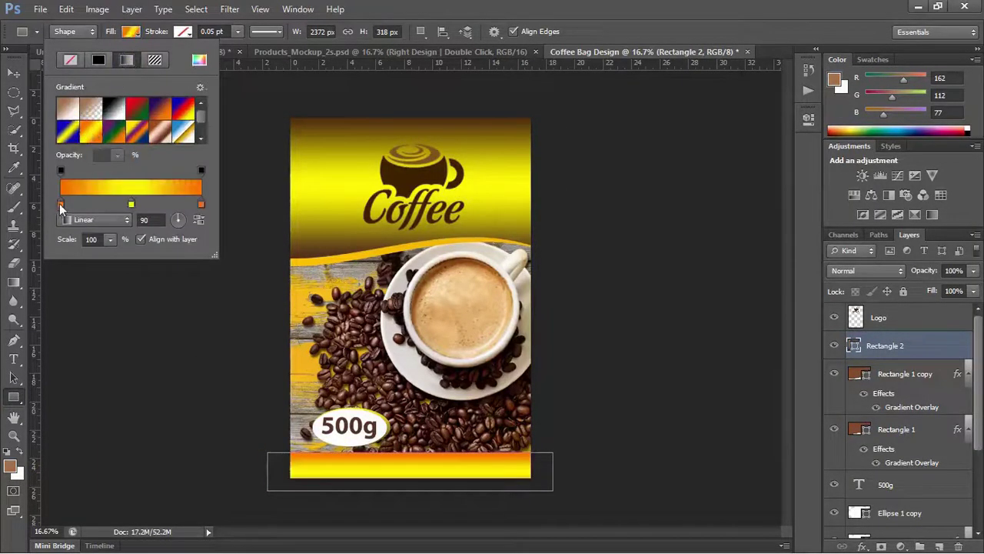
- Change the lower strip gradient's outer stops to browns sampled from the design, with #583625 for the end stop
double_click(60, 205)
left_click(416, 173)
left_click(879, 84)
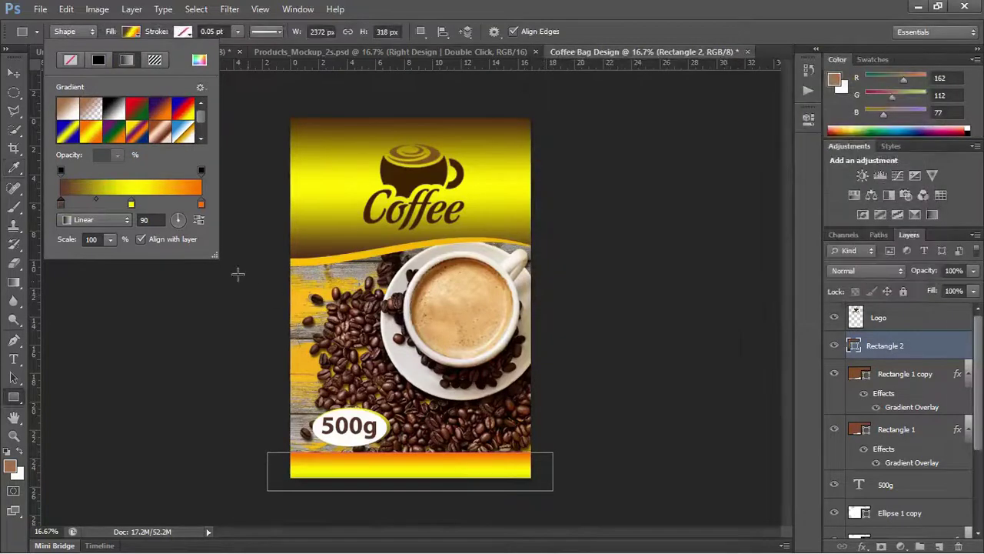
double_click(200, 205)
left_click(315, 311)
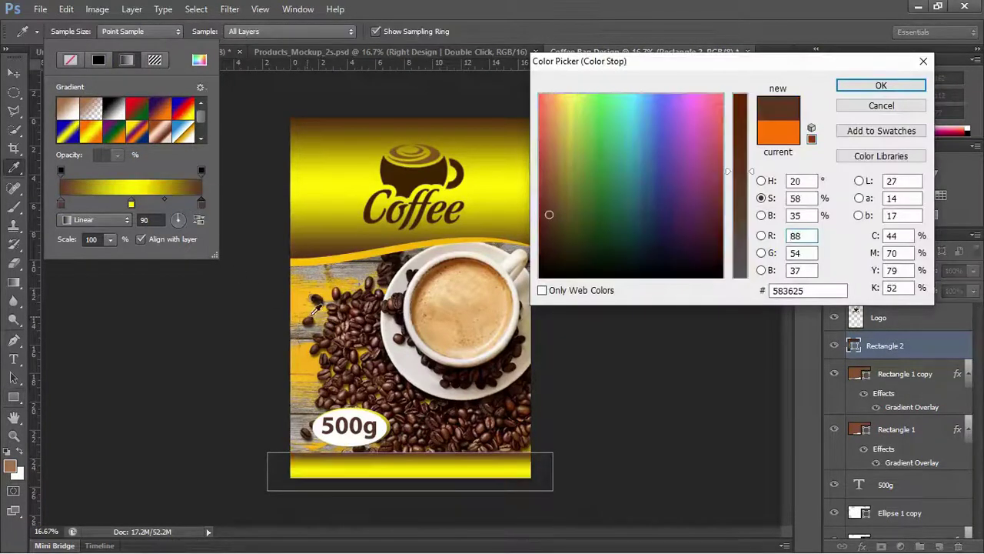
left_click(879, 84)
- Select the 500g, Ellipse 1 copy and Ellipse 1 layers and scale the whole label down slightly
left_click(14, 72)
left_click(901, 485)
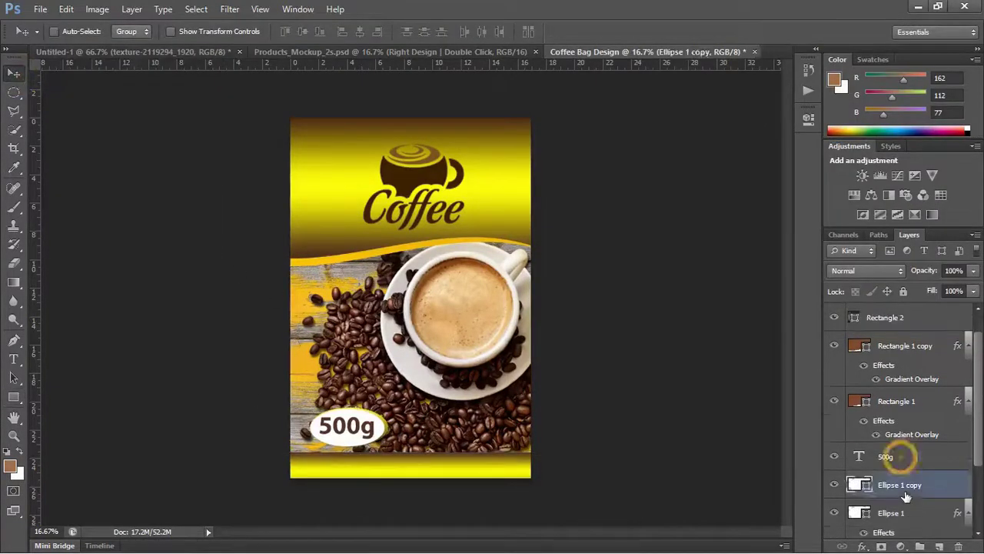
left_click(905, 490, "shift")
left_click(892, 513, "shift")
key("ctrl+t")
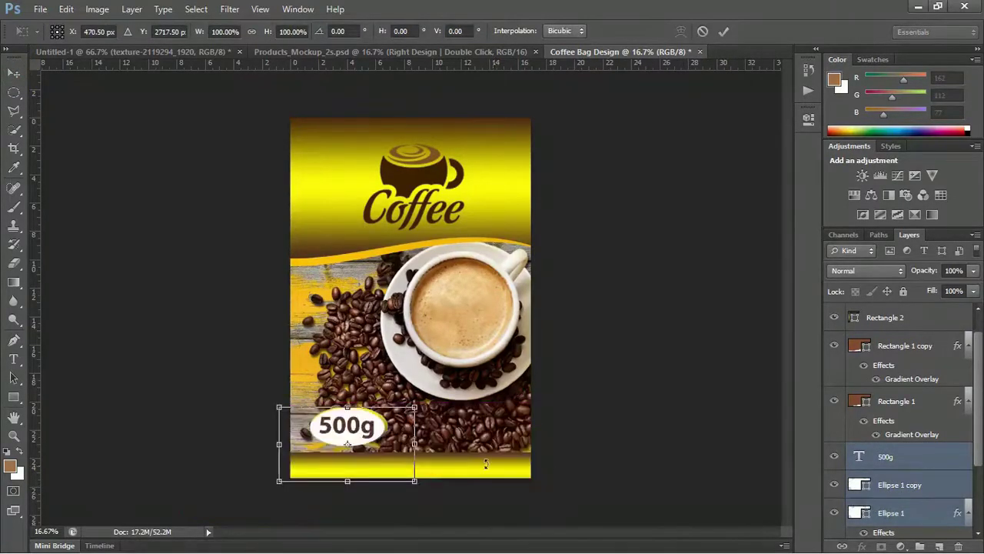
mouse_move(416, 482)
left_mouse_down()
mouse_move(406, 448)
mouse_move(406, 469)
left_mouse_up()
key("Return")
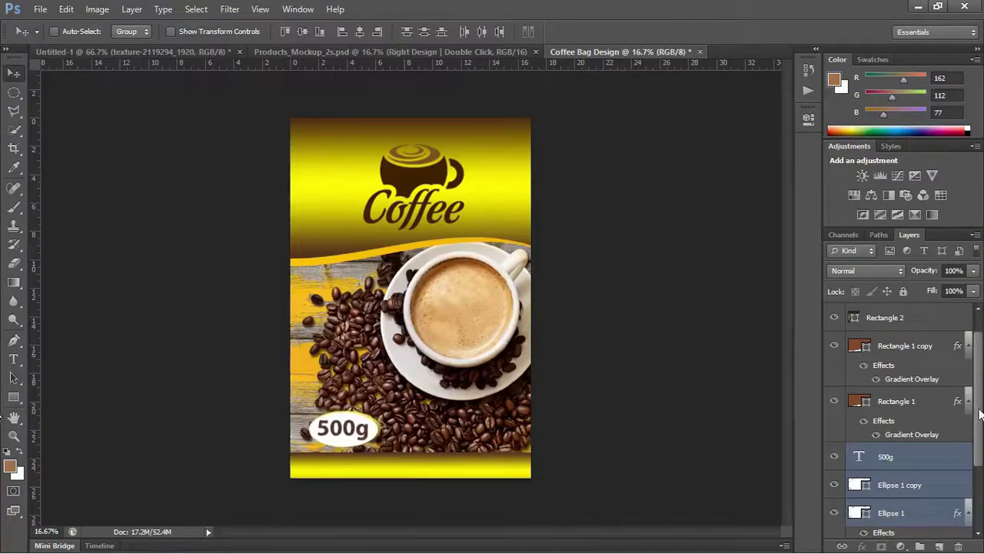
- Flatten the coffee bag design into a single Background layer
scroll(980, 413, "down", 5)
right_click(884, 526)
left_click(879, 469)
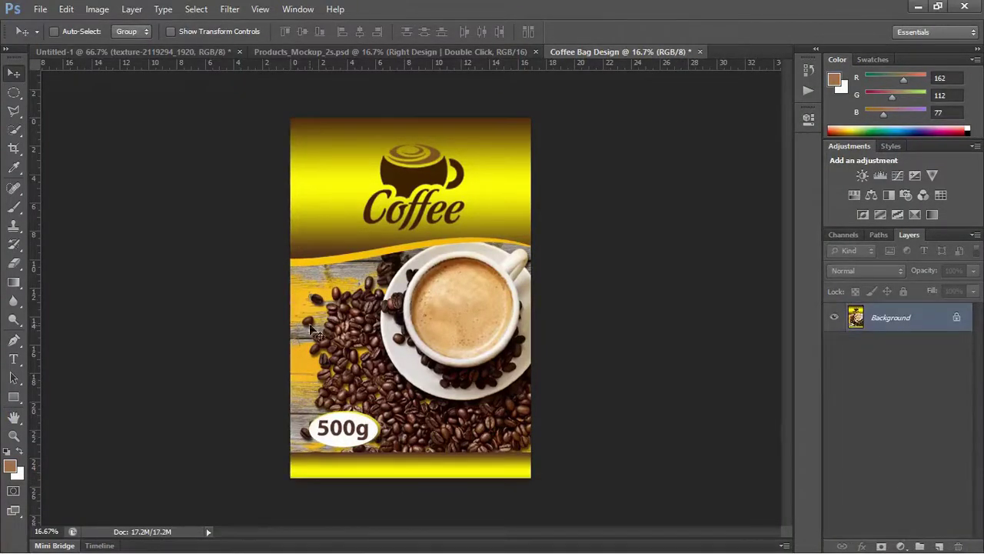
- Bring the flattened coffee design into Products_Mockup_2s.psd, scale it to 54% × 52.32% and rotate it -12.22° over the left pouch
left_click_drag(422, 11, 378, 301)
left_click(467, 223)
key("ctrl+t")
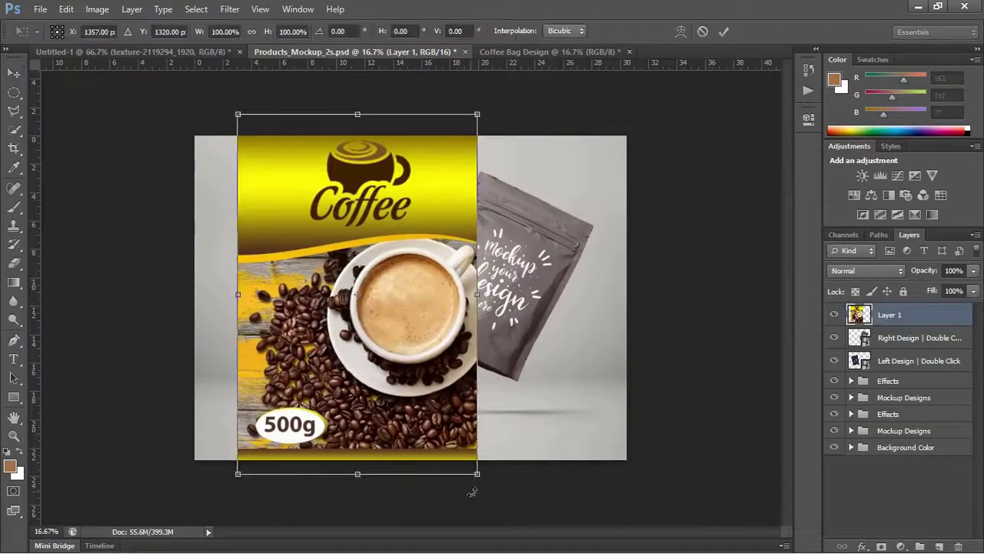
left_click_drag(474, 472, 370, 380)
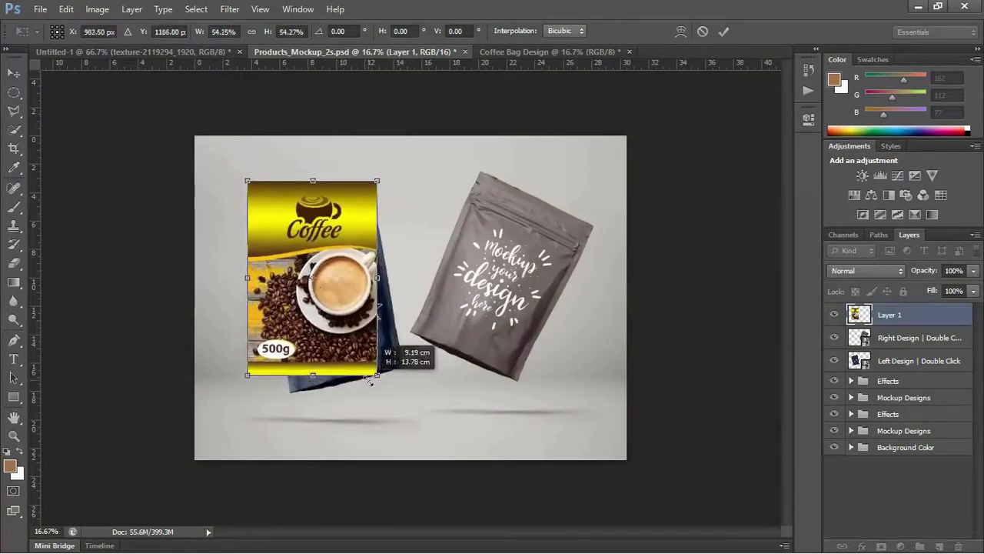
left_click_drag(308, 165, 292, 158)
key("ctrl+plus")
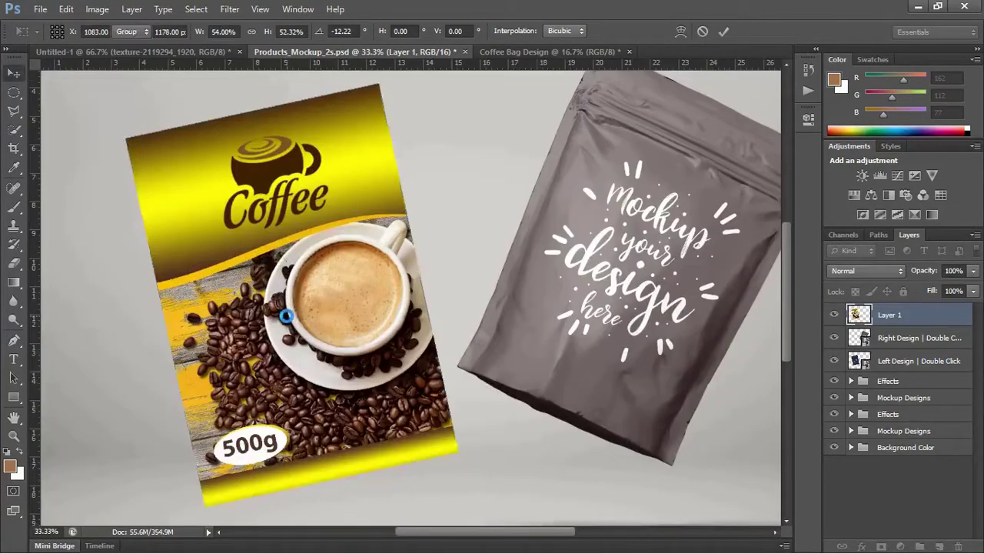
key("Return")
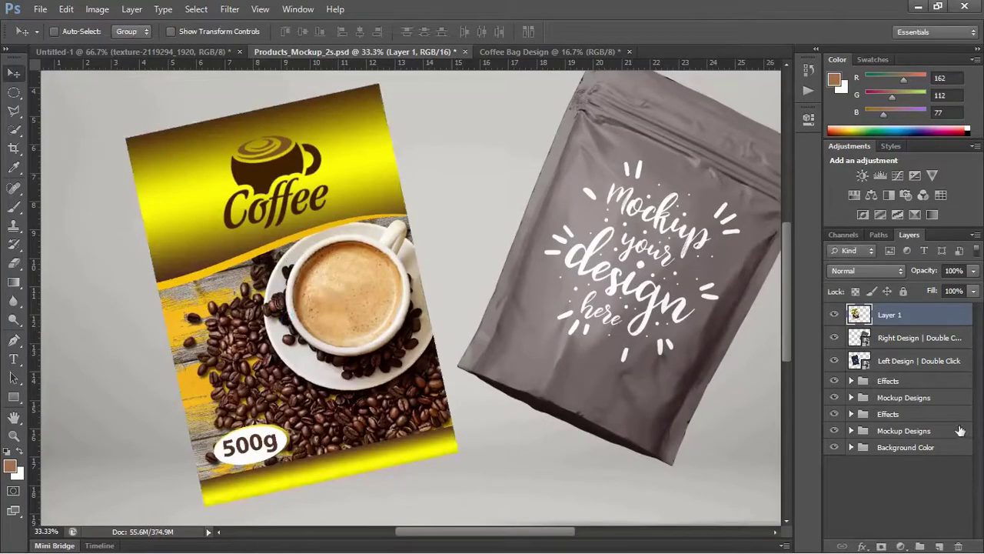
- Move Layer 1 beneath Your Design in the lower Mockup Designs group, clipped to the pouch body, and hide that Your Design layer
left_click(852, 398)
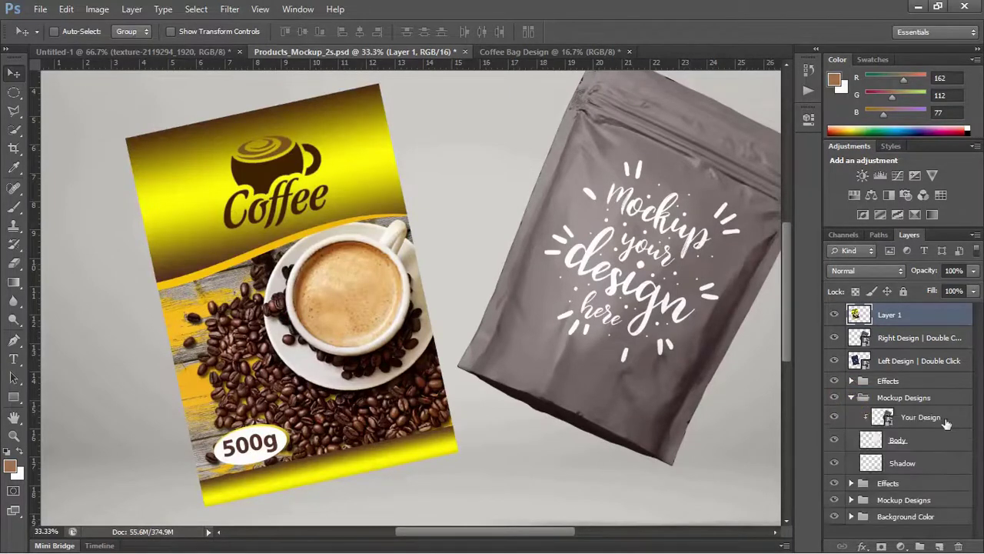
left_click(851, 500)
left_click_drag(894, 516, 980, 476)
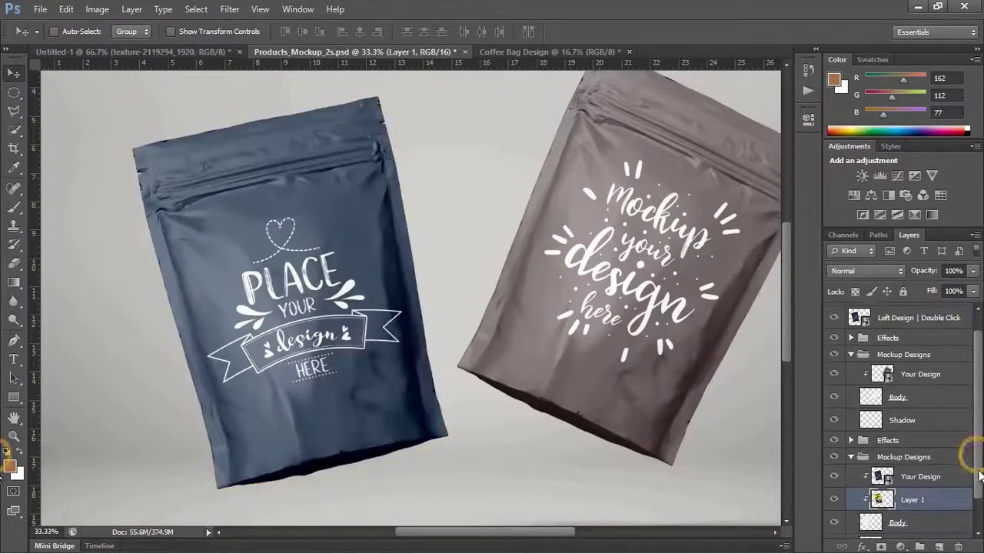
left_click(836, 474)
- Warp Layer 1 so the design's lower edge bulges slightly downward to cover the bottom of the left pouch
key("ctrl+t")
right_click(296, 178)
left_click(330, 285)
left_click_drag(348, 493, 349, 497)
left_click_drag(238, 489, 233, 492)
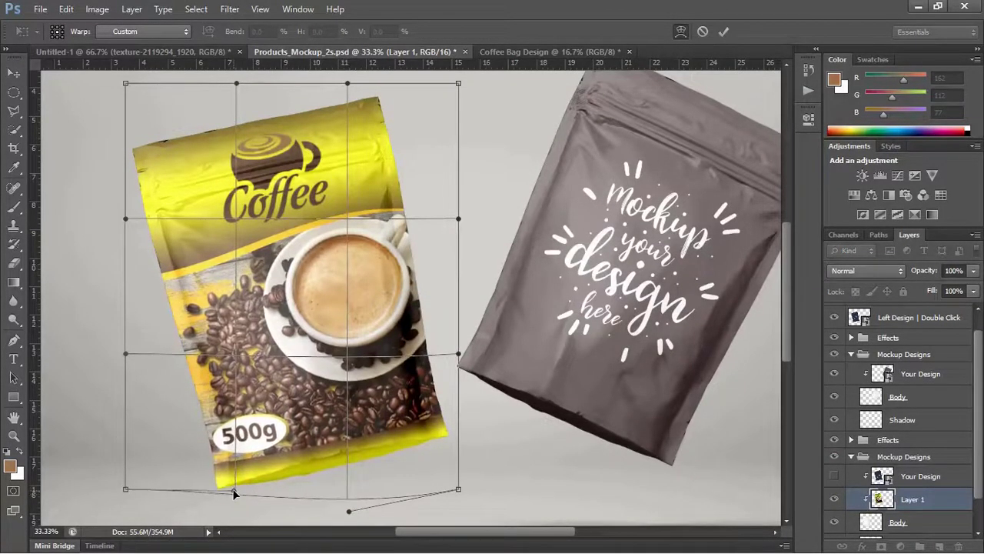
left_click_drag(349, 512, 345, 507)
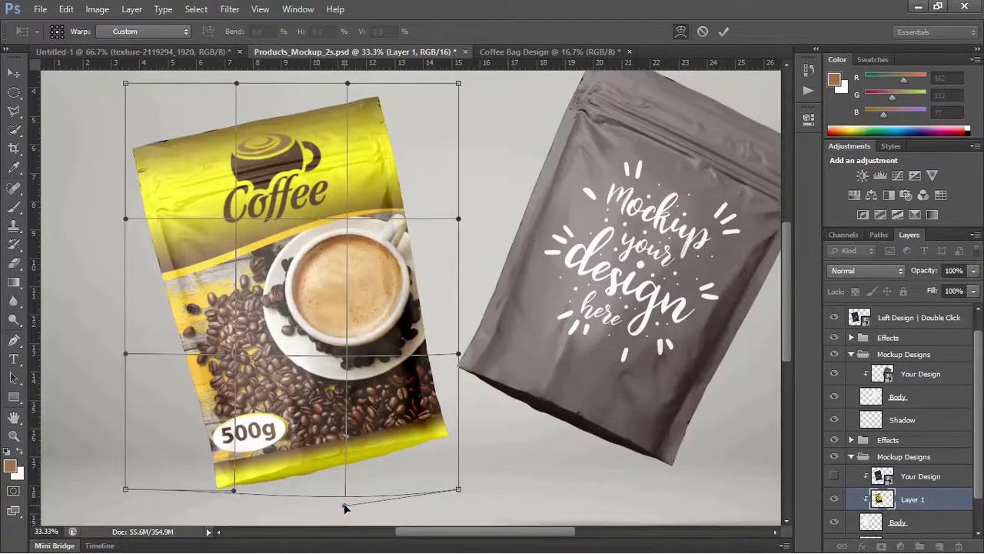
key("Return")
key("ctrl+minus")
key("ctrl+minus")
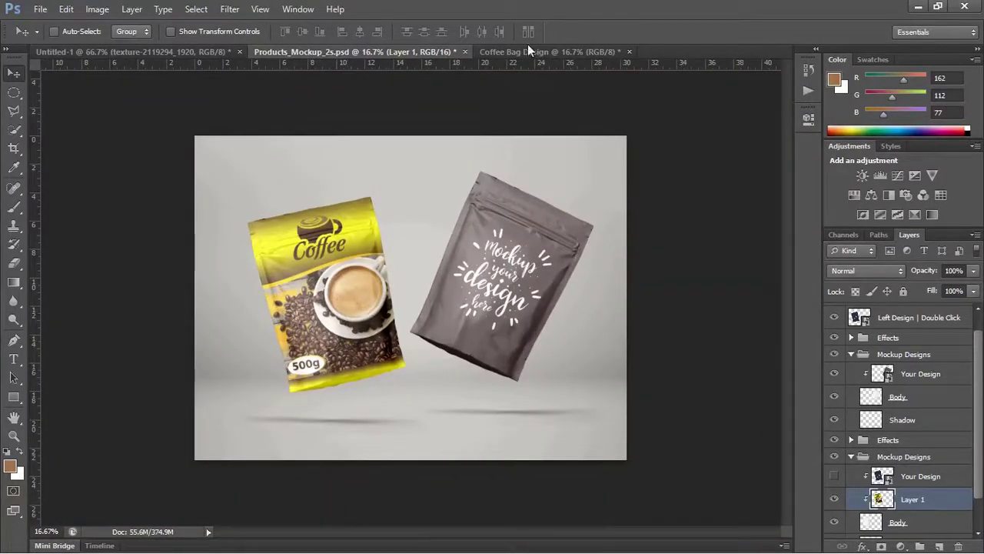
- Restore the unflattened Coffee Bag Design layers and reset the Rectangle 1 copy gradient overlay to the Orange, Yellow, Orange preset
left_click(527, 50)
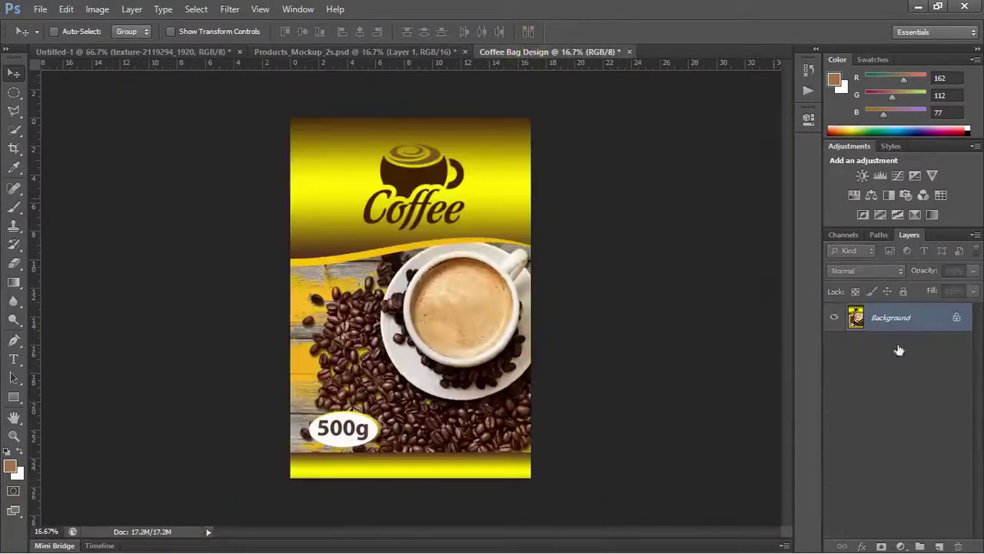
double_click(934, 374)
left_click(467, 262)
left_click(694, 152)
double_click(666, 193)
left_click(654, 153)
left_click(763, 142)
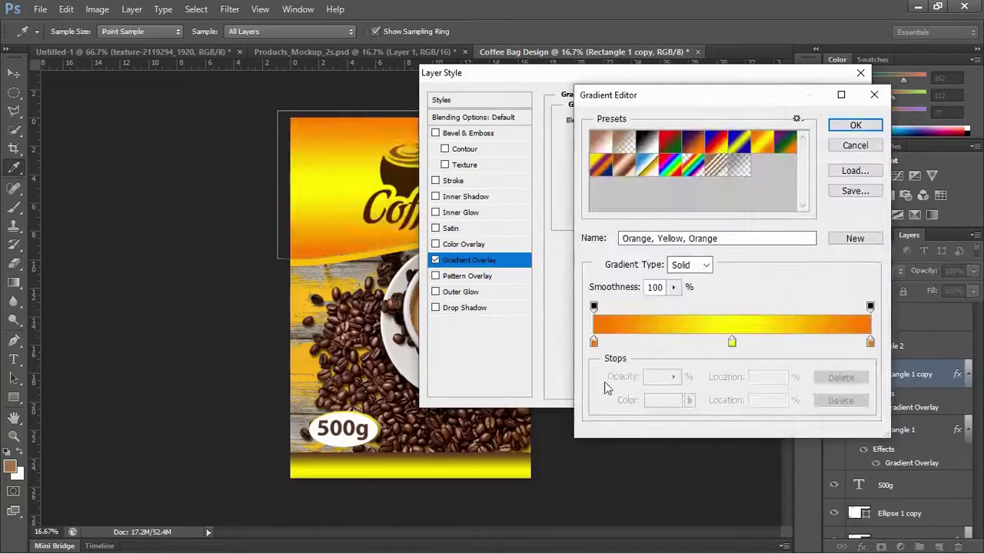
- Change both outer stops of the header gradient to a brown sampled from the coffee beans
left_click(594, 341)
double_click(594, 342)
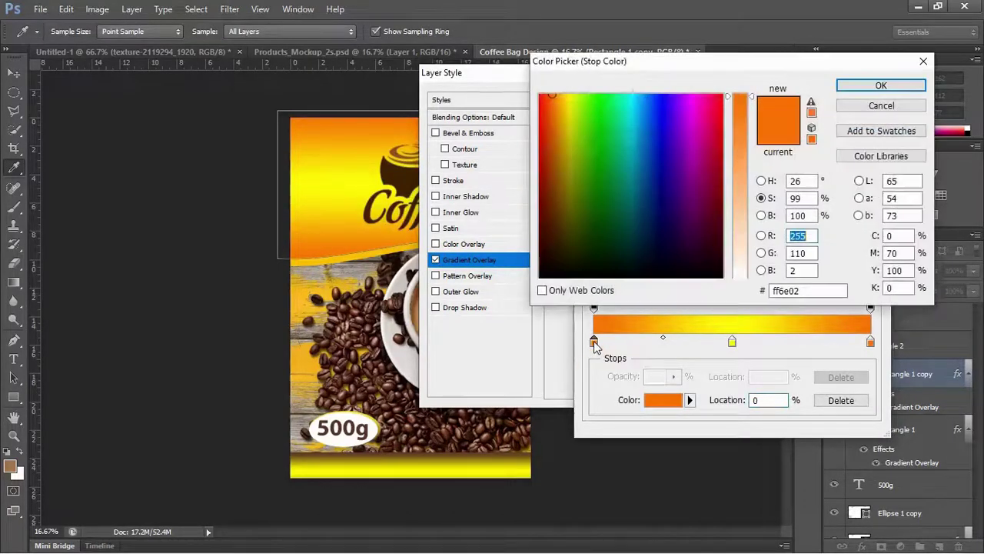
left_click(315, 315)
left_click(881, 85)
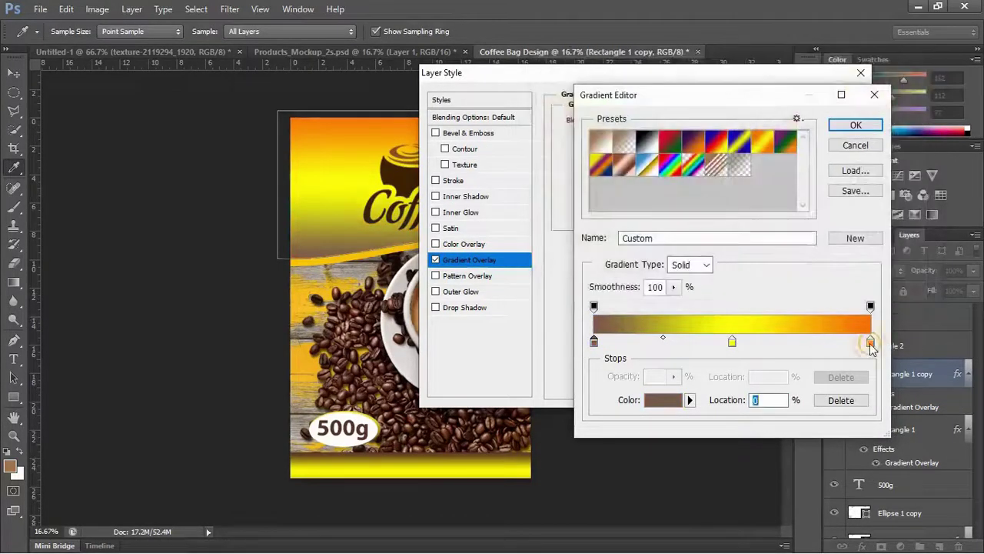
double_click(870, 342)
left_click(313, 316)
left_click(882, 85)
- Change the middle stop of the header gradient to a saturated orange-red and apply the layer style
double_click(732, 341)
left_click(709, 162)
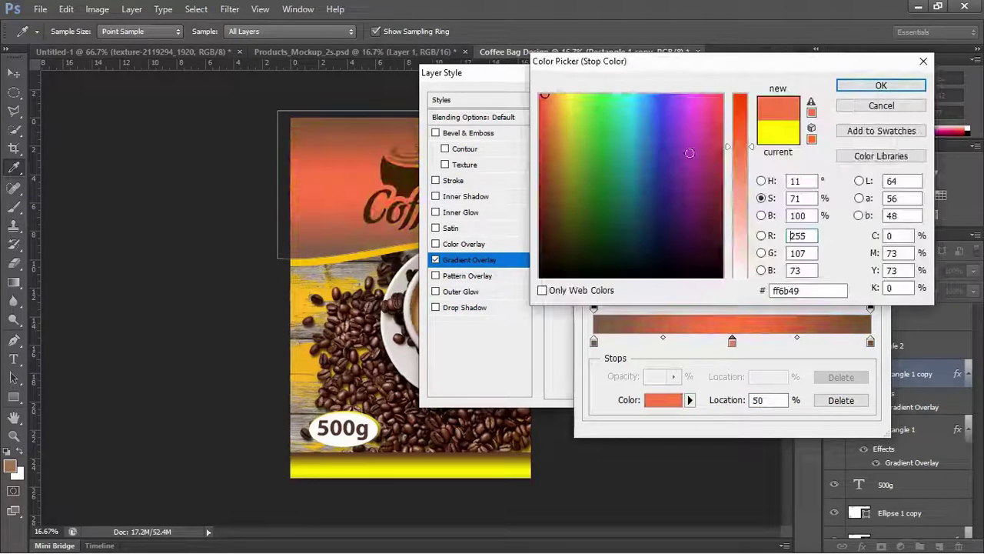
left_click_drag(732, 126, 732, 115)
left_click(881, 85)
left_click(855, 123)
left_click_drag(696, 81, 756, 72)
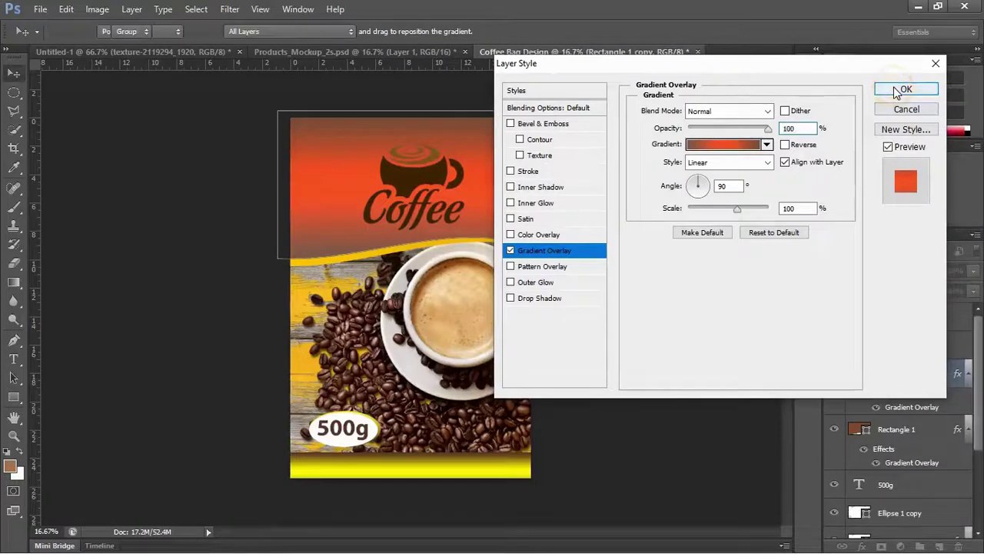
left_click(901, 88)
- Add a gradient overlay with the Orange, Yellow, Orange preset to the Rectangle 2 lower strip
left_click(888, 347)
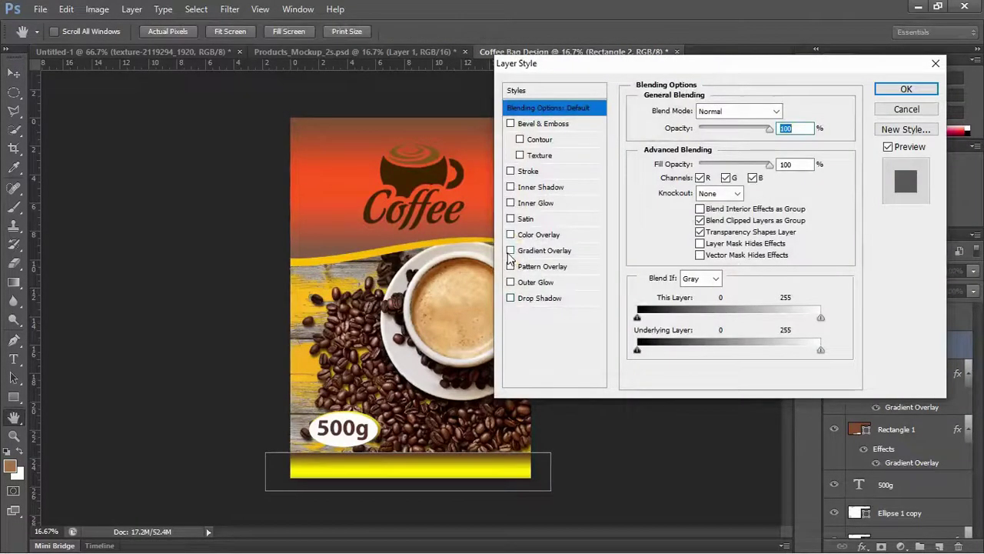
left_click(510, 250)
left_click(556, 250)
left_click(706, 151)
left_click(762, 142)
left_click(740, 143)
left_click(763, 142)
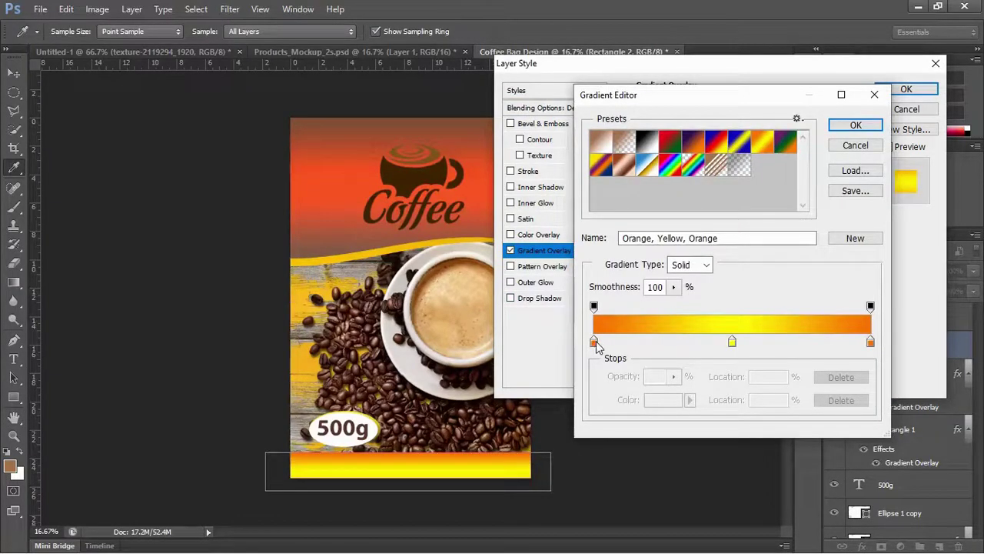
- Change both outer stops of the lower strip's gradient to browns sampled from the coffee beans
double_click(594, 342)
left_click(306, 322)
left_click(846, 81)
left_click(871, 341)
double_click(871, 342)
left_click(315, 315)
left_click(877, 83)
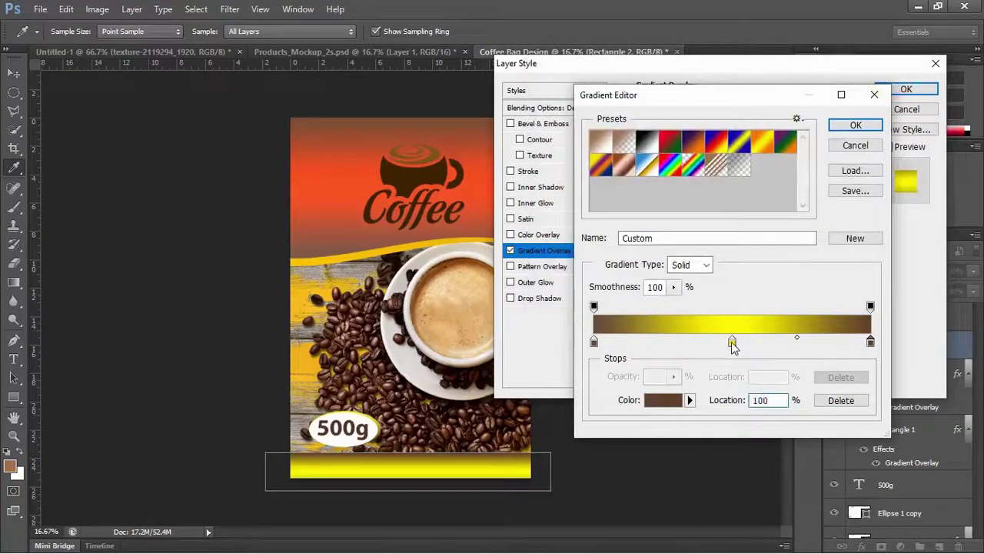
- Set the middle stop of the lower strip's gradient to #ff4526 and apply the layer style
double_click(732, 342)
left_click_drag(569, 96, 543, 94)
left_click_drag(741, 95, 741, 123)
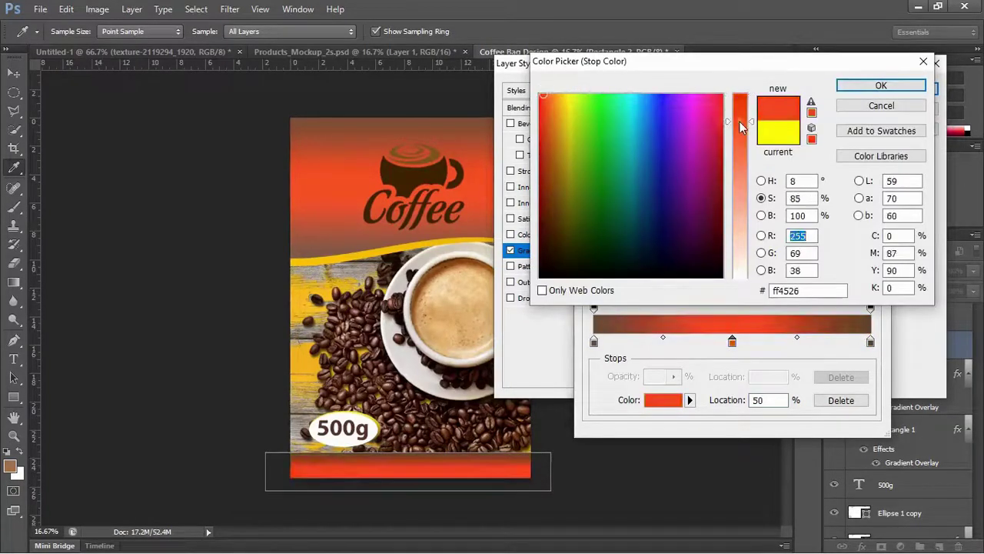
left_click(881, 87)
left_click(855, 126)
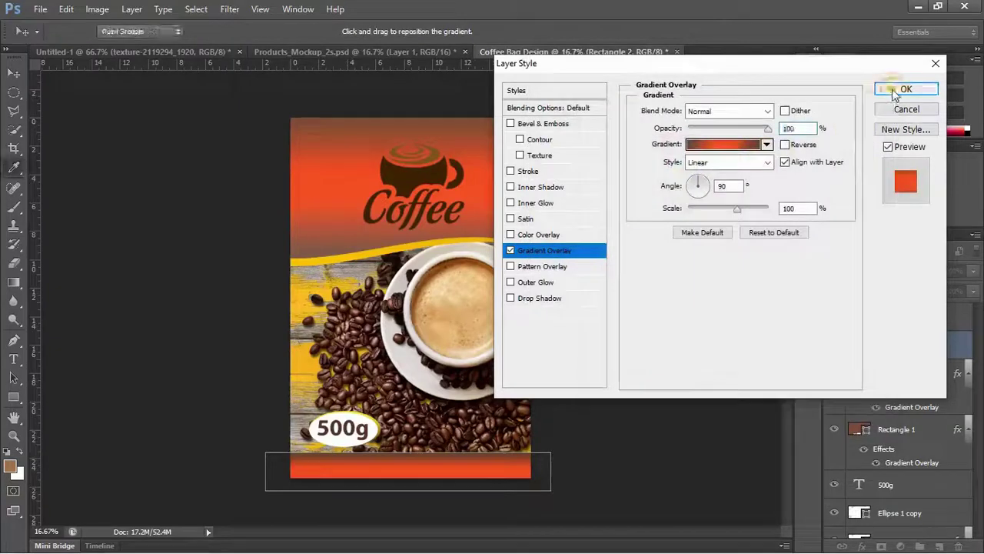
left_click(903, 87)
- Flatten the red version of the coffee bag design into a single Background layer
scroll(899, 423, "down", 2)
left_click(908, 525)
right_click(908, 525)
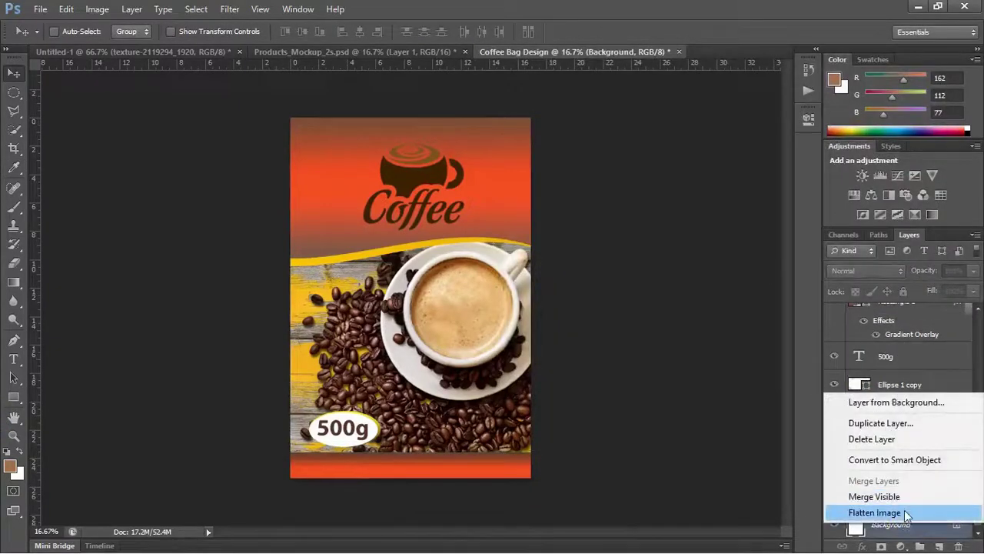
left_click(875, 513)
- Bring the red design into the mockup, place Layer 2 above Your Design in the upper Mockup Designs group and release its clipping mask
left_click_drag(507, 327, 537, 229)
left_click(469, 222)
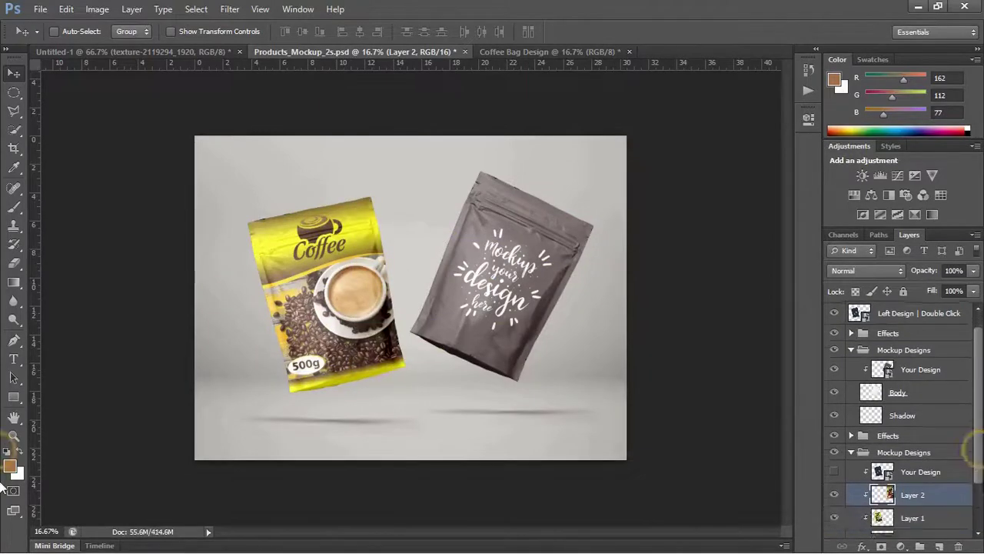
left_click_drag(977, 445, 976, 486)
left_click_drag(923, 439, 885, 327)
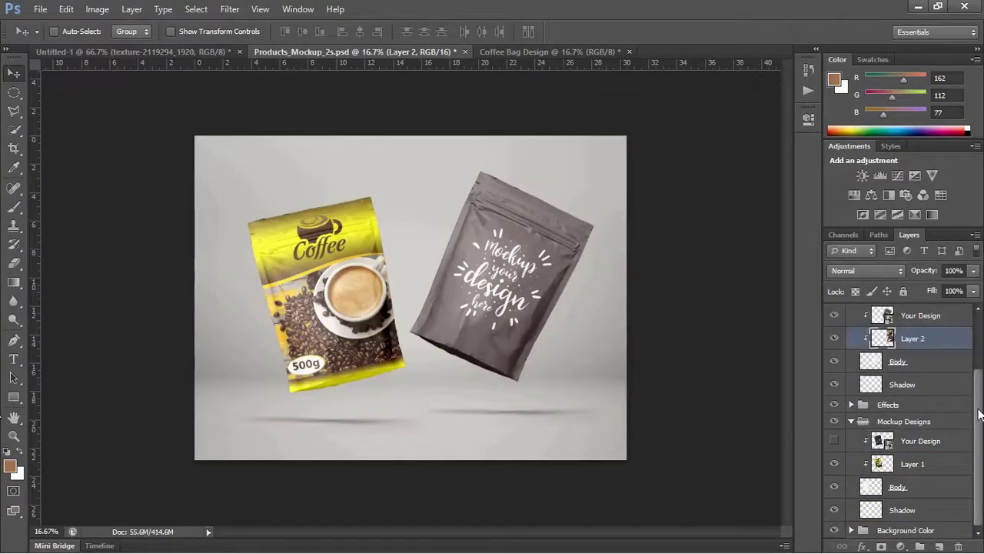
left_click_drag(979, 414, 979, 395)
left_click_drag(908, 398, 915, 373)
right_click(921, 375)
left_click(856, 233)
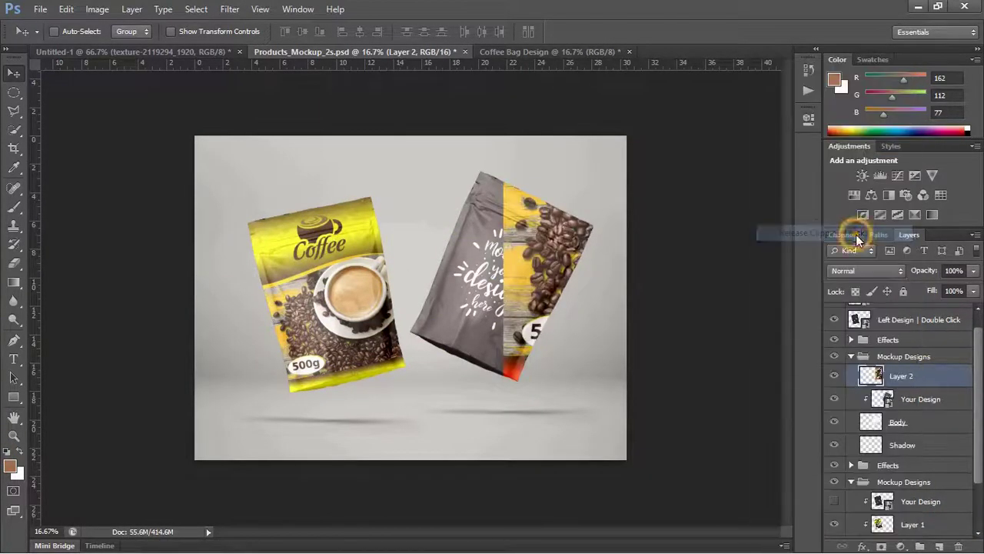
- Move Layer 2 over the right pouch, scale it to about 61% and rotate it about 24.7°
left_click_drag(469, 196, 488, 287)
key("ctrl+t")
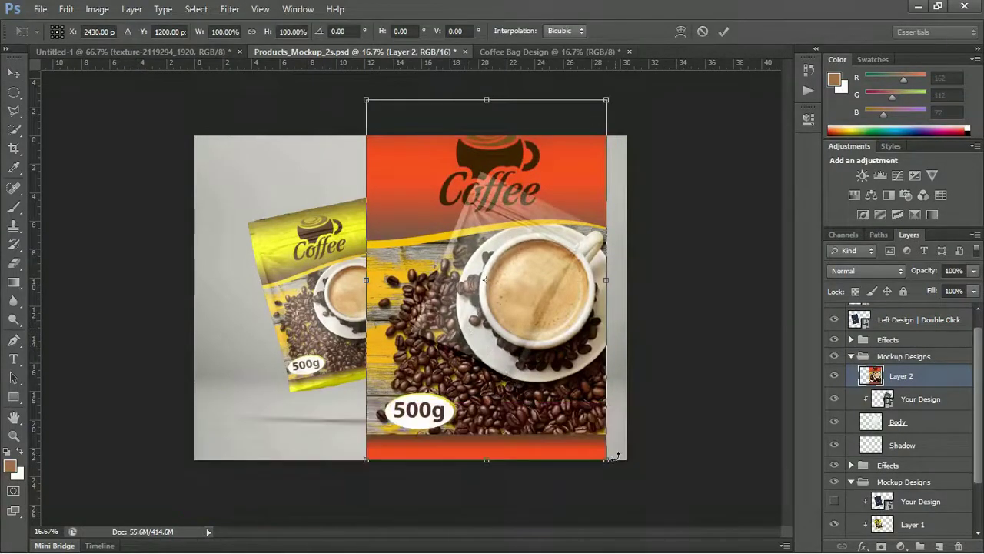
left_click_drag(606, 460, 534, 345)
left_click_drag(455, 207, 494, 262)
left_click_drag(485, 141, 546, 146)
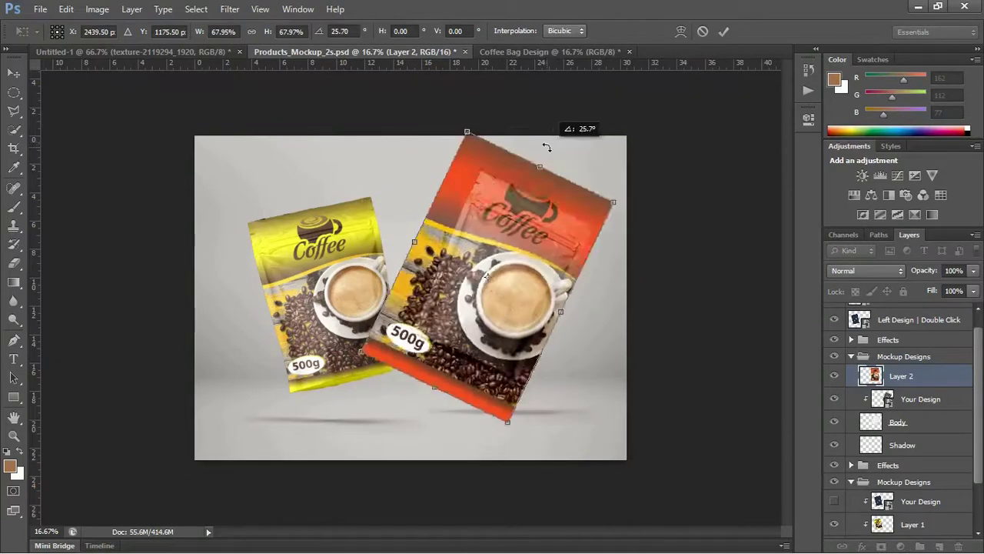
left_click_drag(467, 132, 470, 161)
left_click_drag(534, 165, 545, 176)
- Nudge and slightly rotate Layer 2, and squeeze its lower and left edges so it fits the right pouch's outline
key("ctrl+plus")
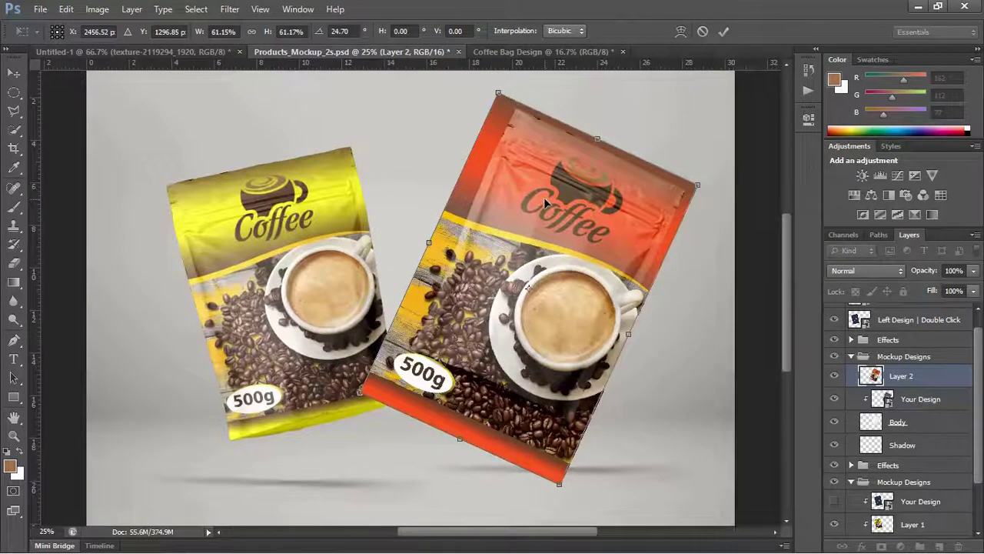
key("ctrl+plus")
key("ctrl+minus")
left_click_drag(533, 267, 541, 274)
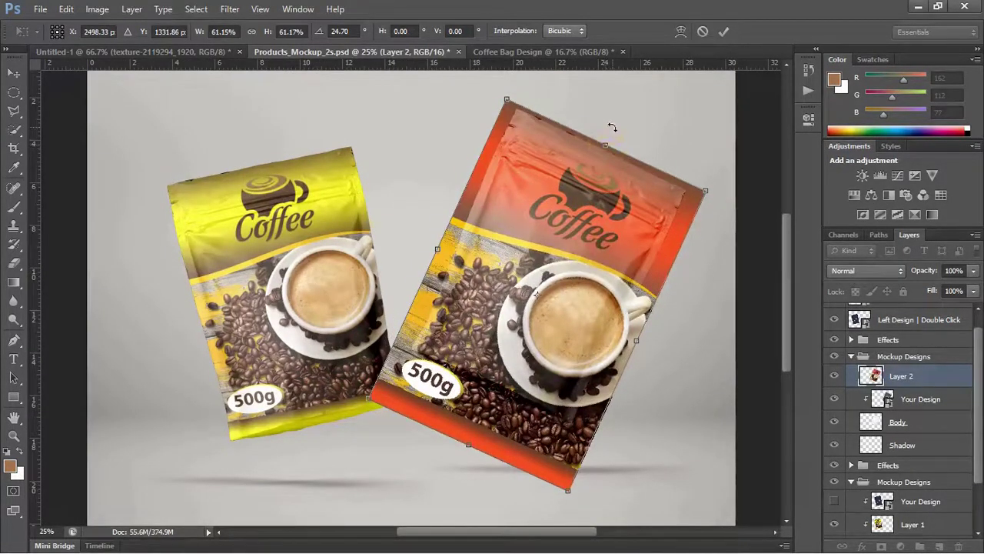
left_click_drag(612, 127, 614, 135)
left_click_drag(459, 447, 486, 388)
left_click_drag(451, 252, 523, 207)
key("Return")
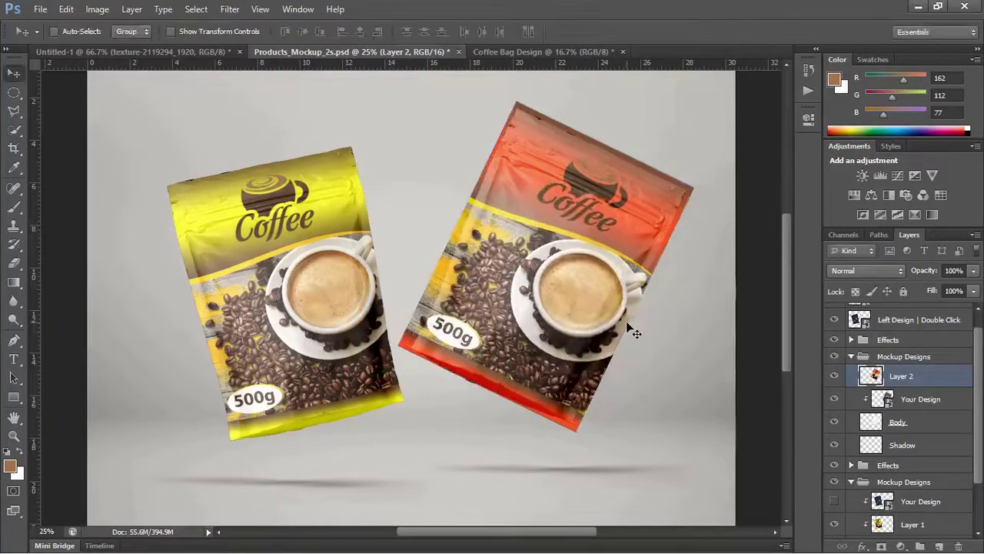
- Warp Layer 2 by pulling its lower edge slightly downward to follow the bottom of the right pouch
key("ctrl+plus")
key("ctrl+t")
right_click(564, 71)
left_click(596, 177)
left_click_drag(522, 469, 519, 476)
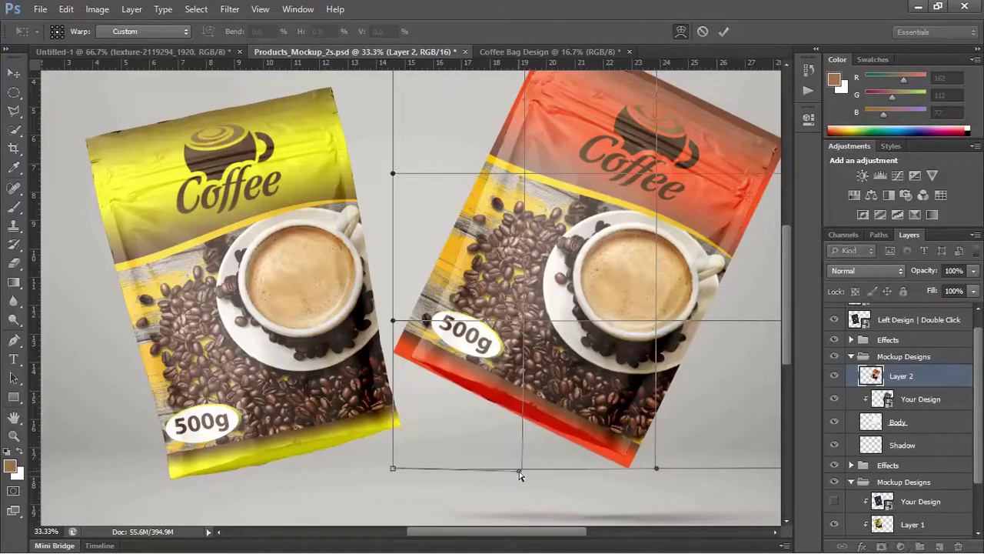
key("Return")
key("ctrl+minus")
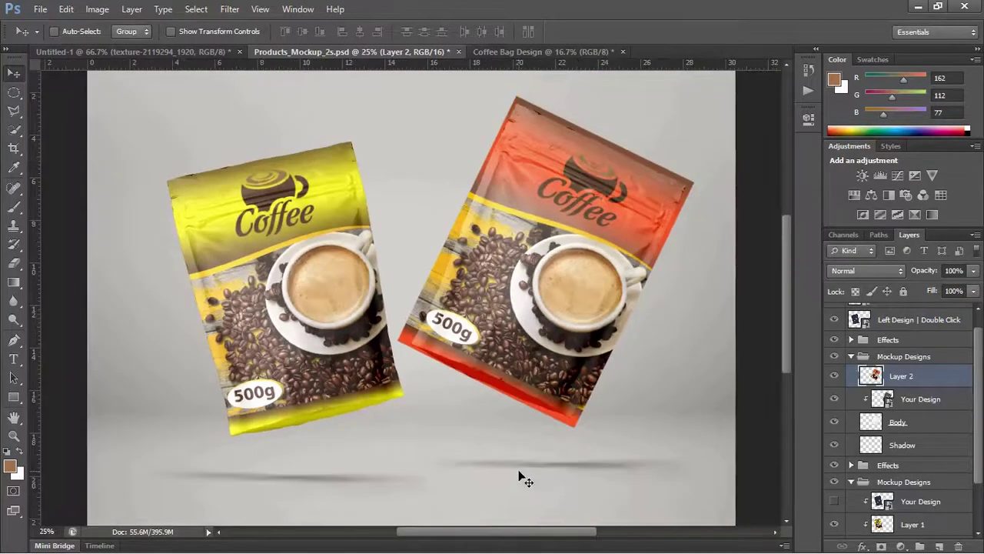
- Create a clipping mask for Layer 2 so the red design stays within the right pouch
right_click(906, 380)
left_click(826, 235)
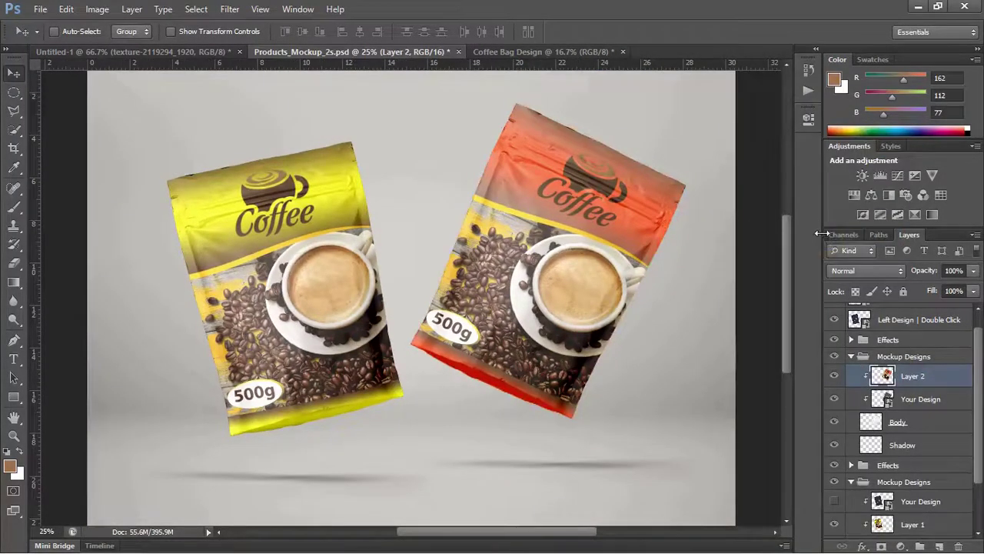
key("ctrl+minus")
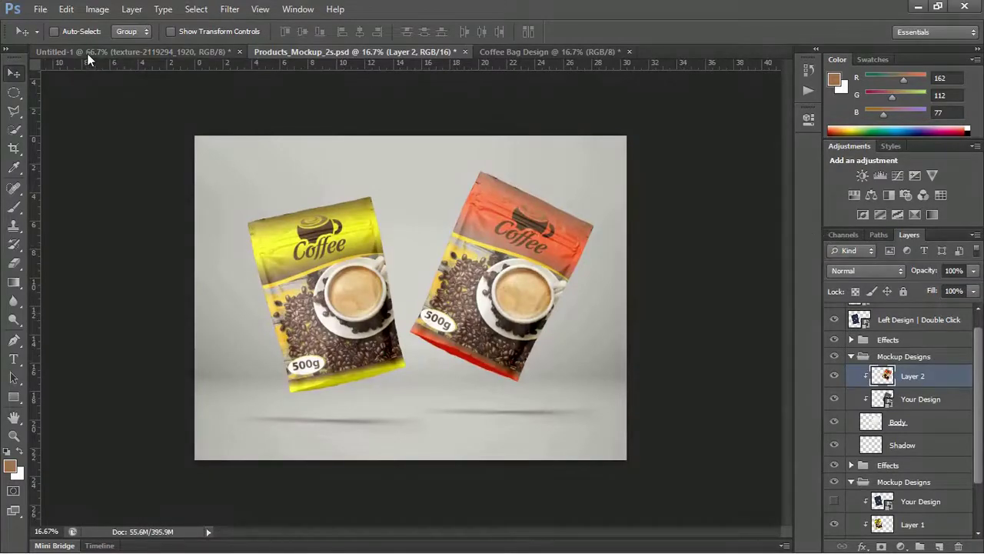